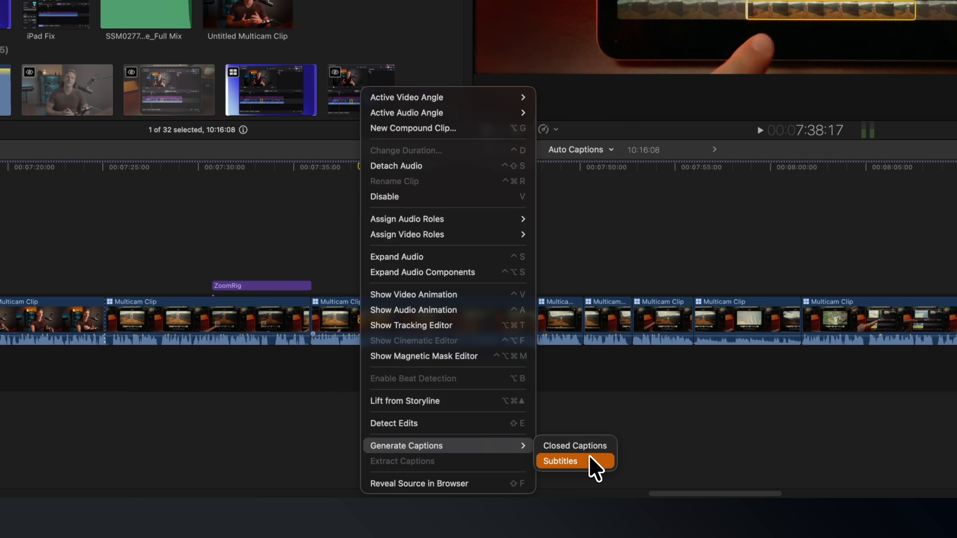
# Generate subtitles for the selected multicam clip and switch the Subtitles role off and on in the timeline index.
pyautogui.click(590, 457)
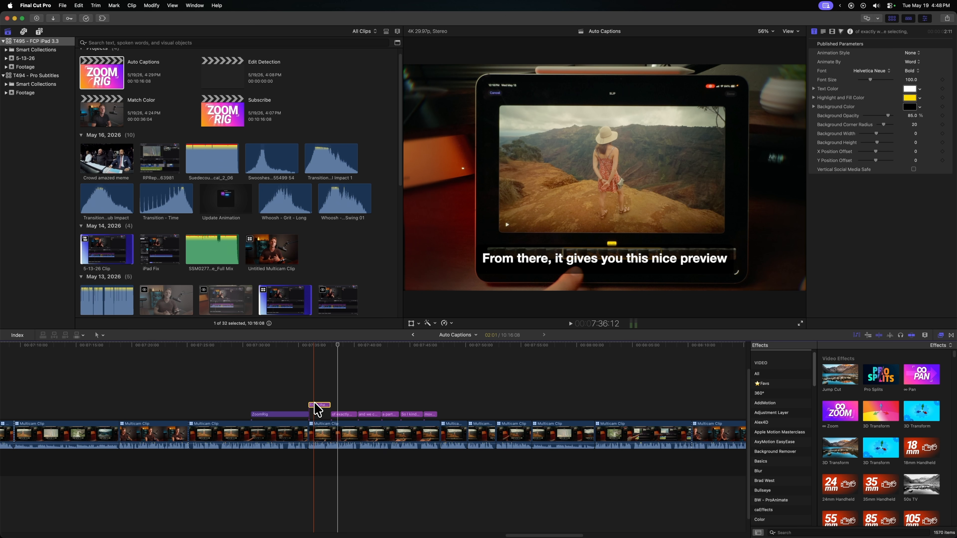
pyautogui.click(17, 334)
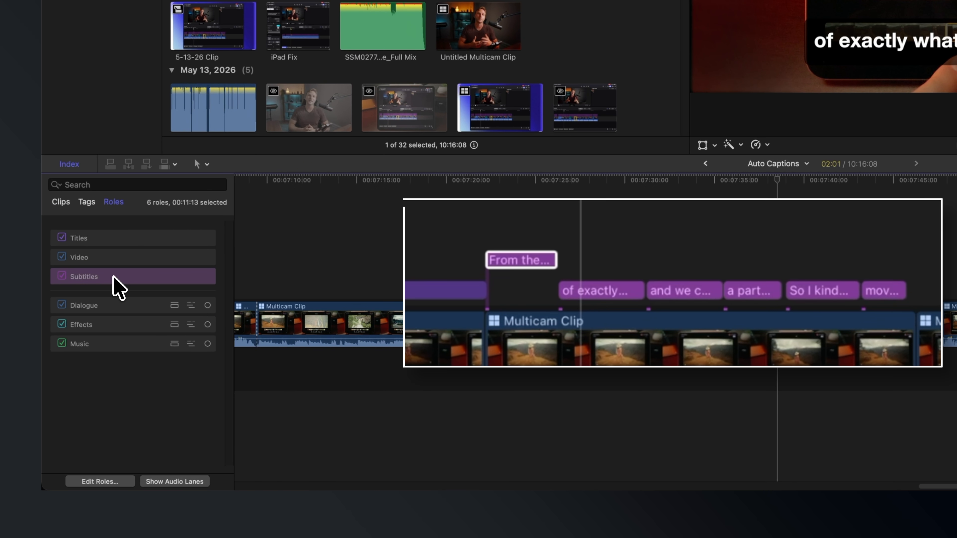
pyautogui.click(63, 277)
pyautogui.click(63, 277)
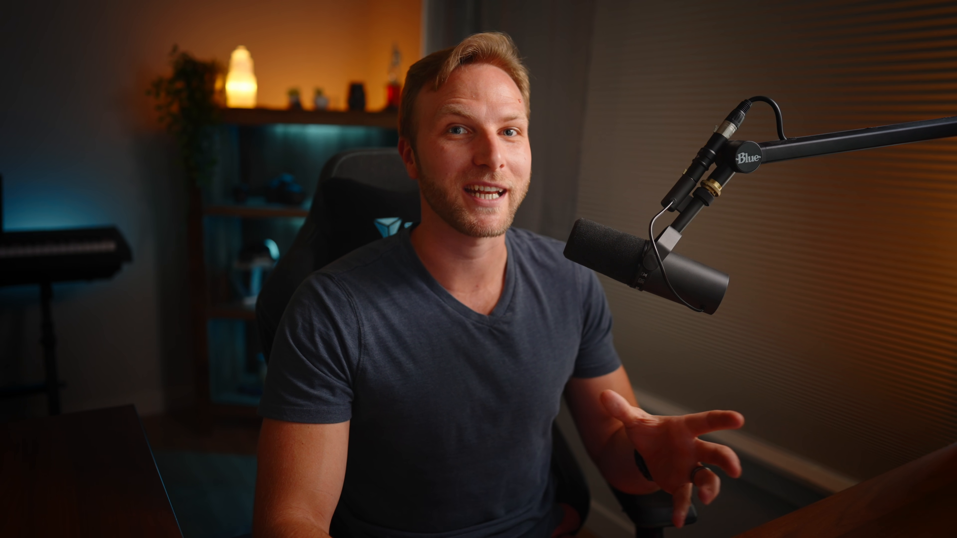
# Select all the subtitle clips in the timeline.
pyautogui.click(314, 204)
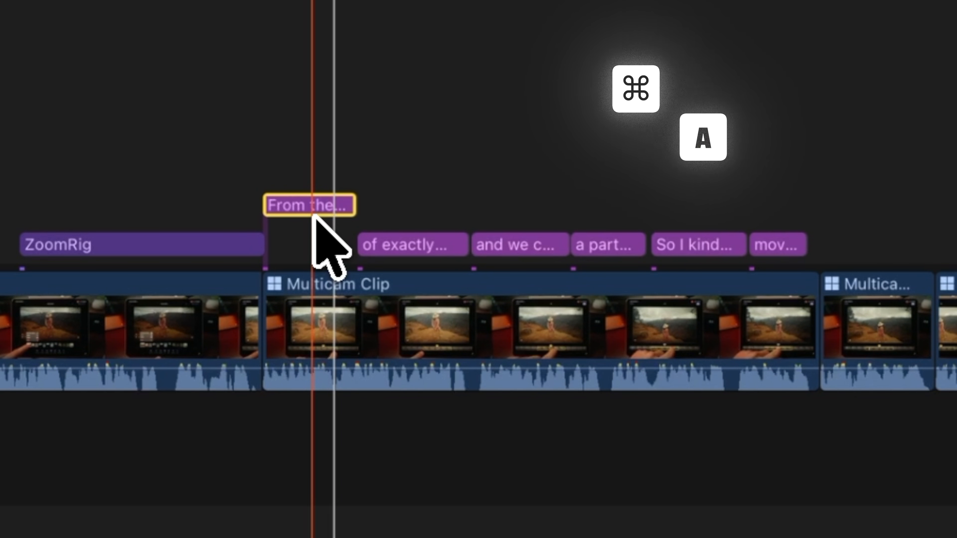
pyautogui.press('super+a')
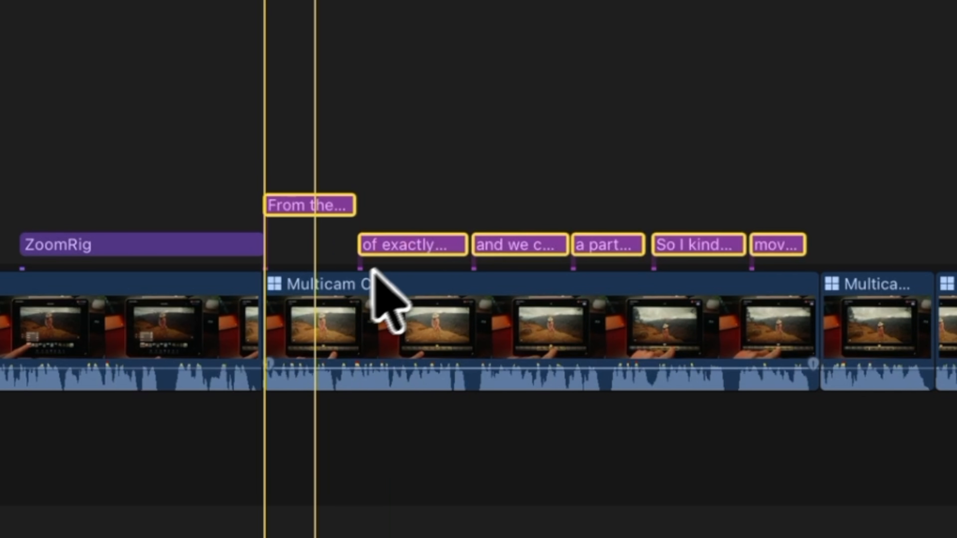
pyautogui.click(114, 328)
pyautogui.press('super+a')
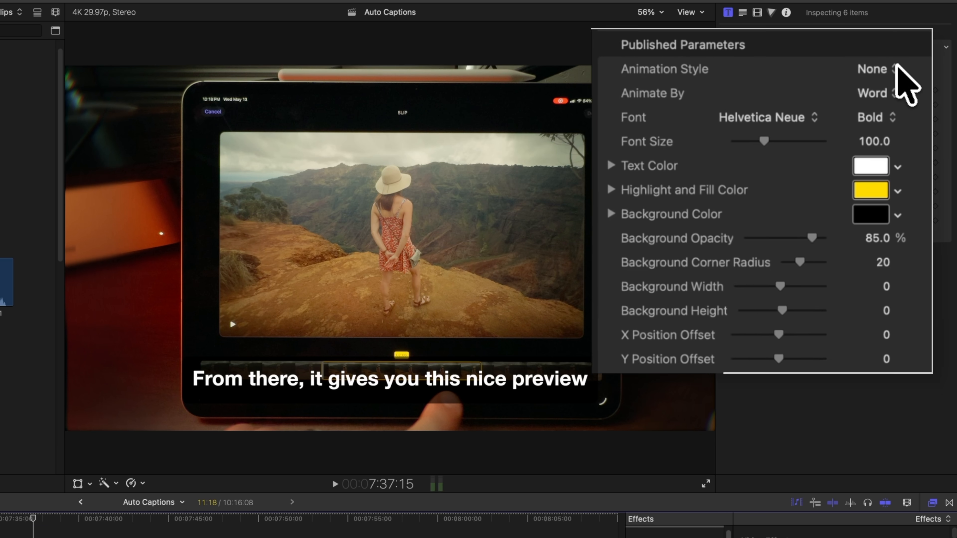
# Set the subtitles' animation style to Highlight and their font to Passion One at size 147.
pyautogui.click(899, 47)
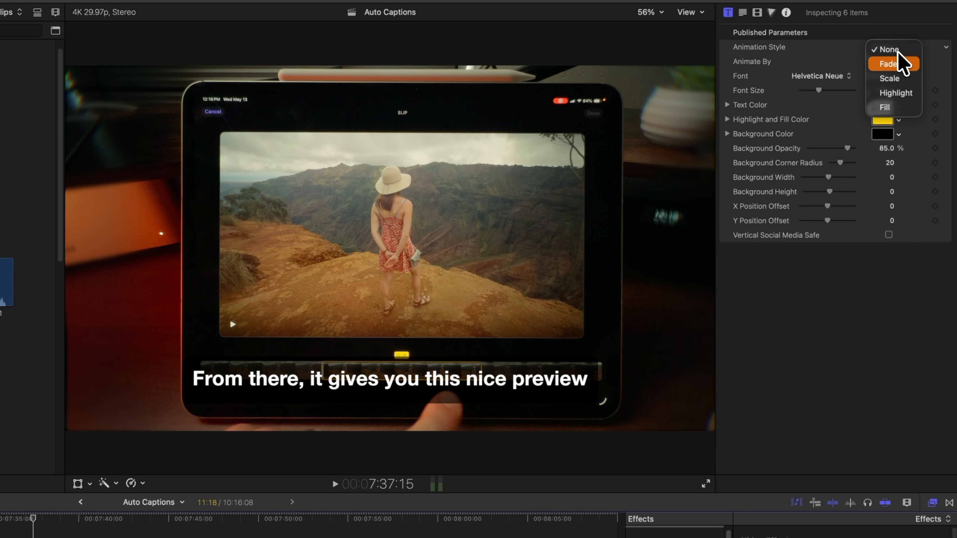
pyautogui.click(903, 94)
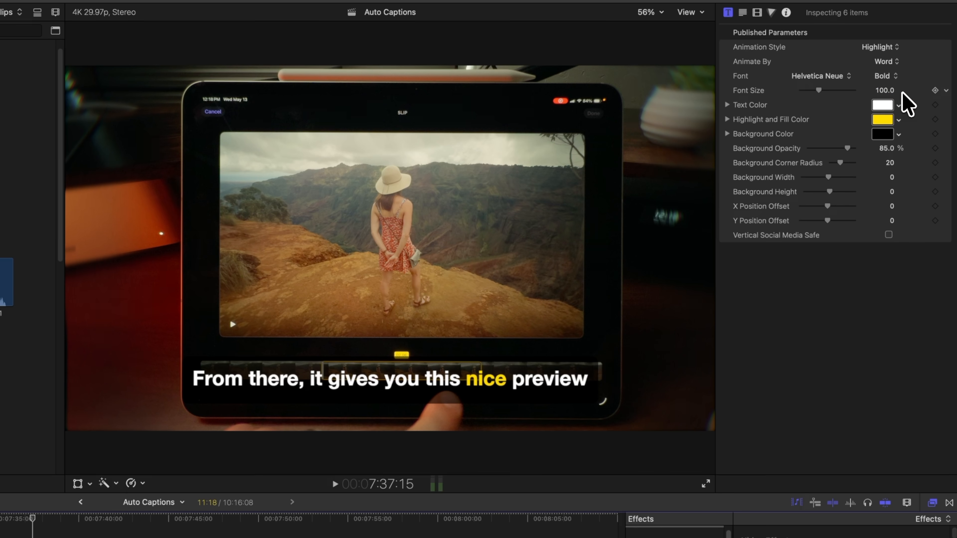
pyautogui.click(834, 76)
pyautogui.scroll(-15, 838, 81)
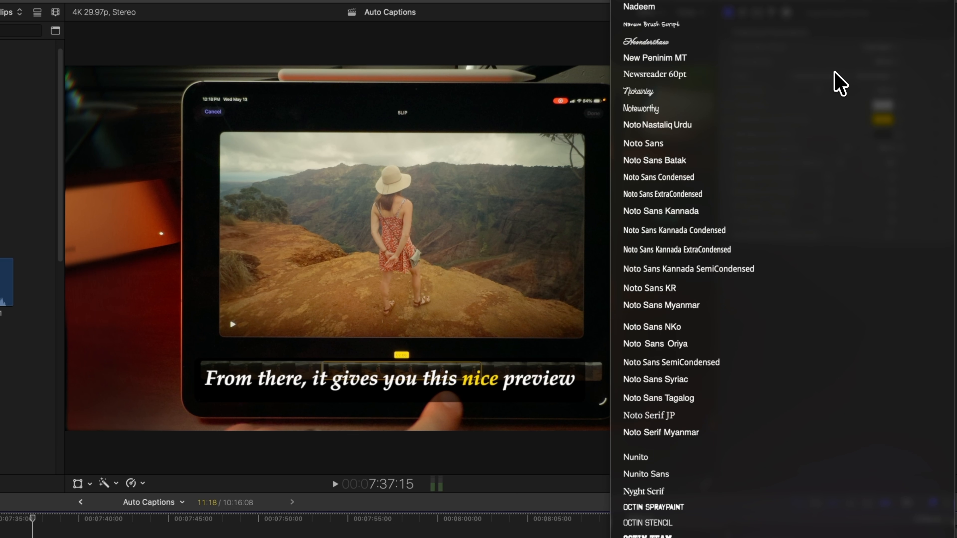
pyautogui.click(825, 96)
pyautogui.moveTo(830, 94); pyautogui.dragTo(830, 95)
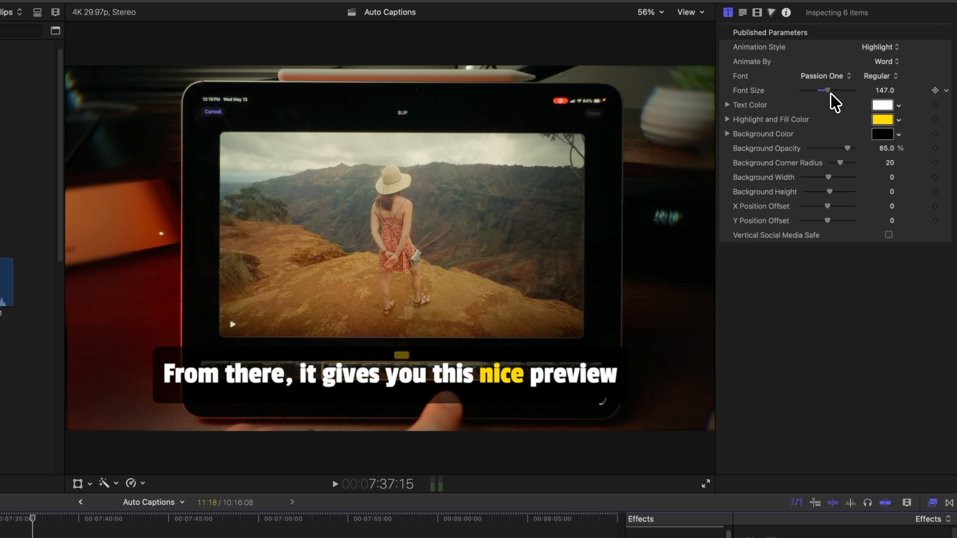
# Set the subtitles' text color to orange and the highlight color to cyan.
pyautogui.click(880, 112)
pyautogui.moveTo(775, 362); pyautogui.dragTo(819, 336)
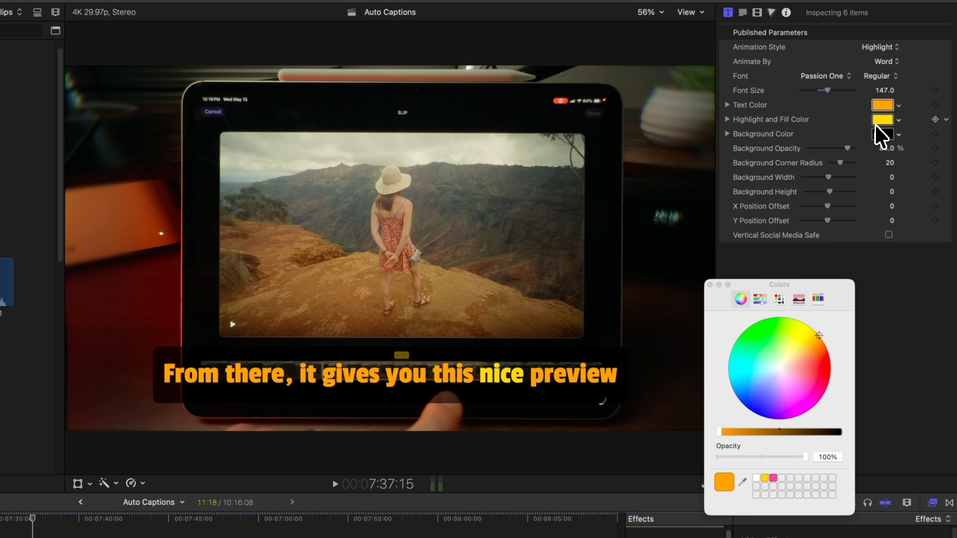
pyautogui.click(770, 376)
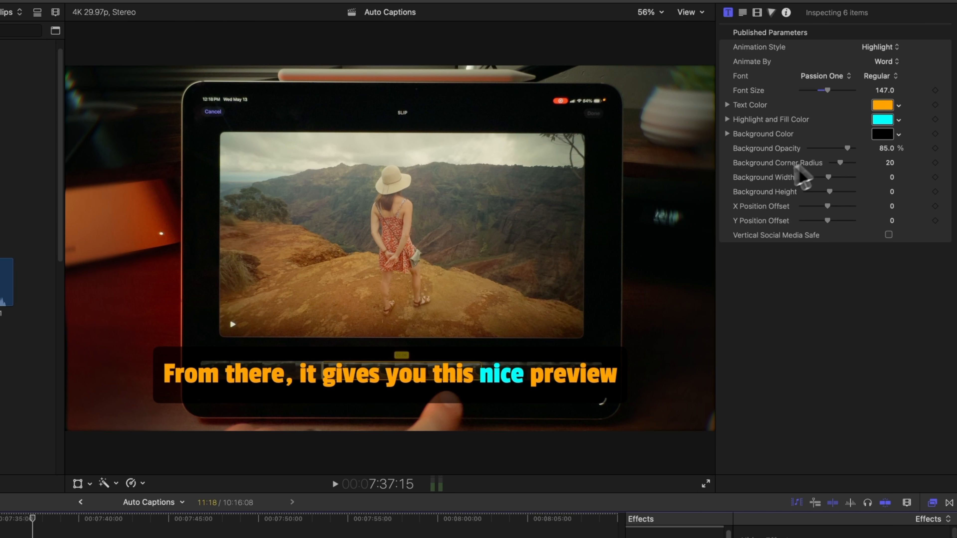
# Raise the subtitles by setting their Y Position Offset to 682.06.
pyautogui.moveTo(207, 384); pyautogui.dragTo(112, 270)
pyautogui.press('super+z')
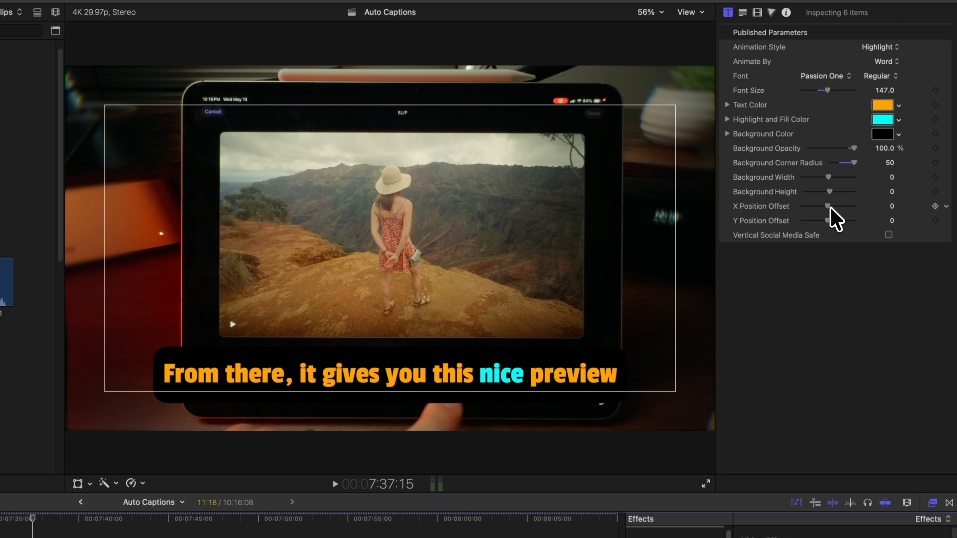
pyautogui.moveTo(829, 222); pyautogui.dragTo(842, 233)
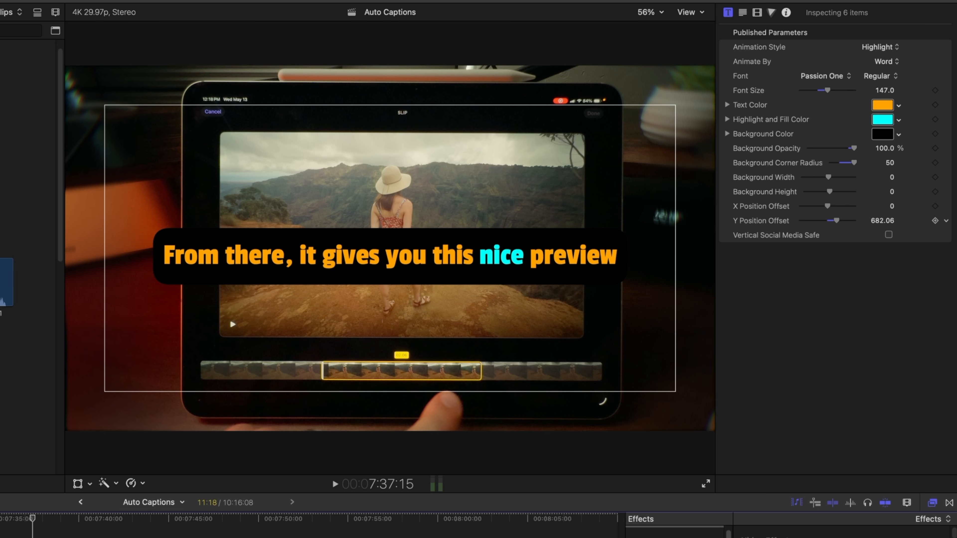
# Play the clip from its start to preview the highlighted subtitles.
pyautogui.click(5, 519)
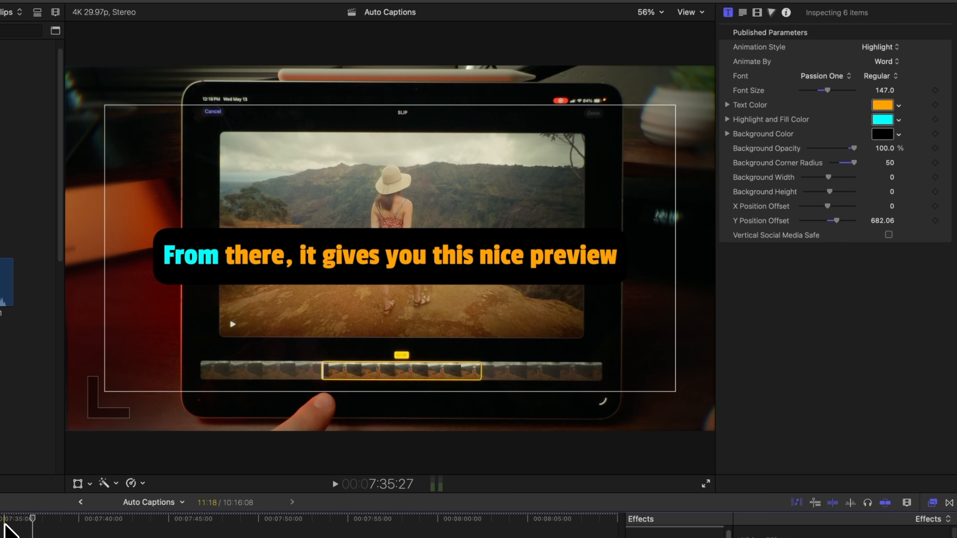
pyautogui.press('space')
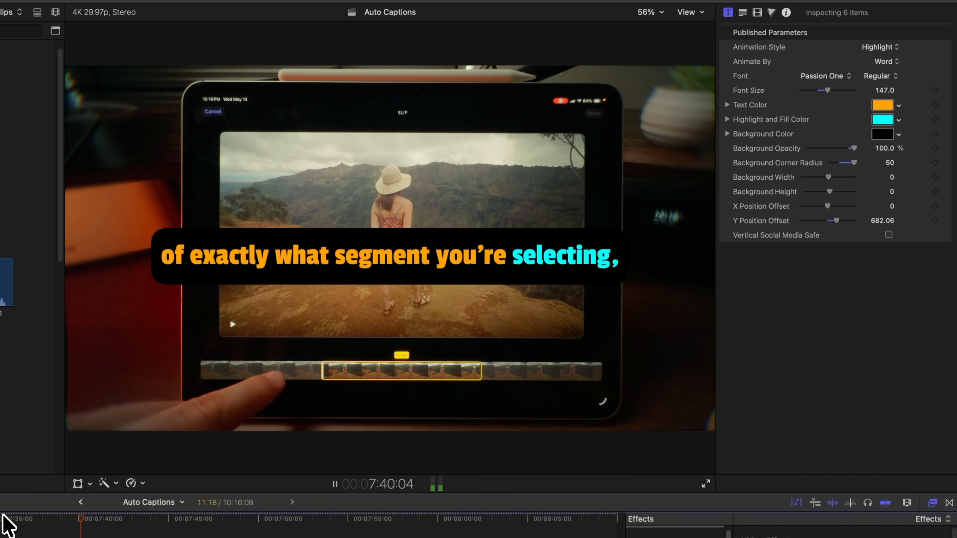
pyautogui.click(5, 520)
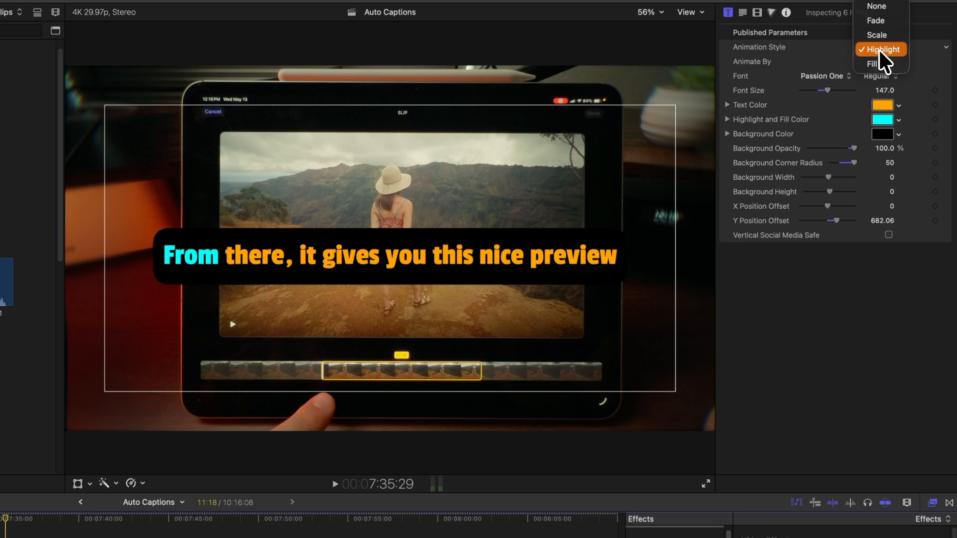
# Switch the subtitles' animation style to Scale and preview it.
pyautogui.click(894, 35)
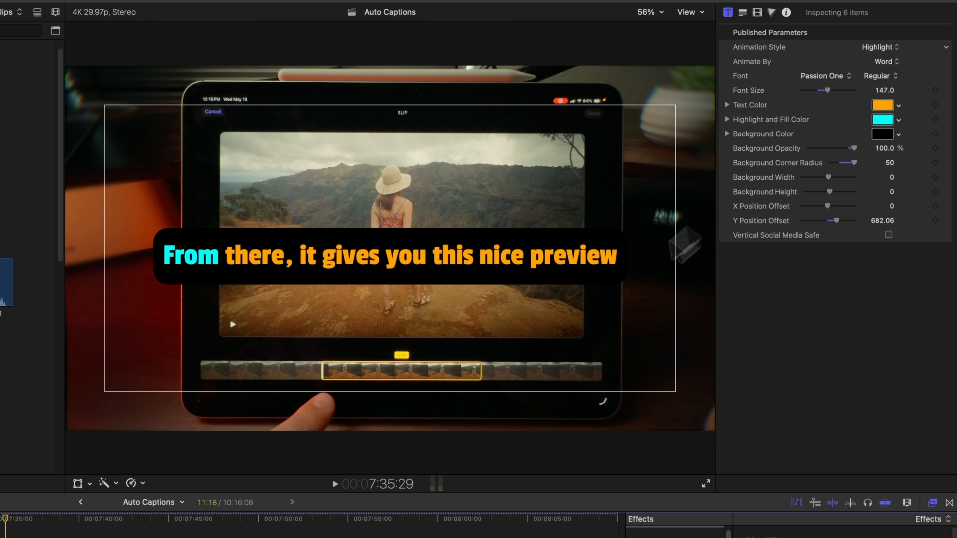
pyautogui.press('space')
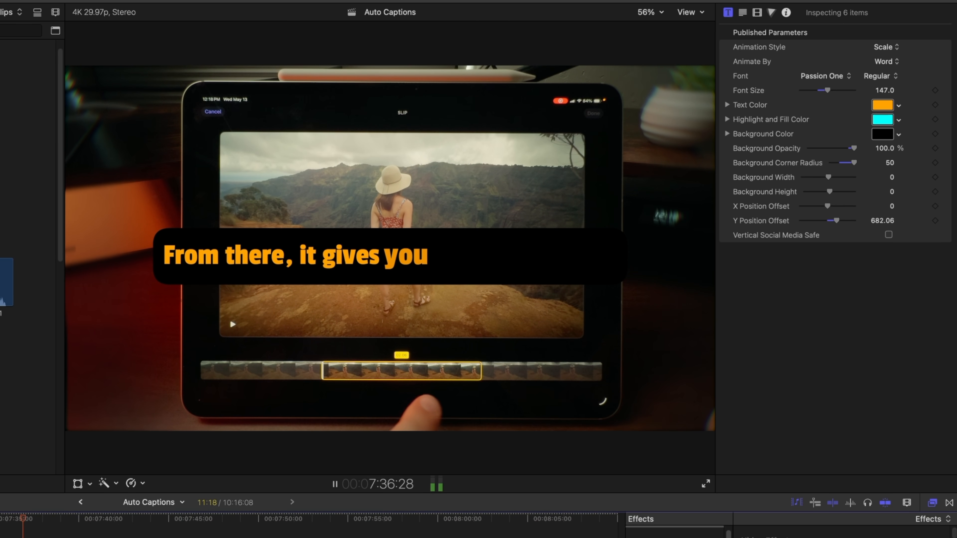
pyautogui.press('space')
# Switch the subtitles' animation style to Fill and preview it.
pyautogui.click(883, 47)
pyautogui.click(885, 79)
pyautogui.press('space')
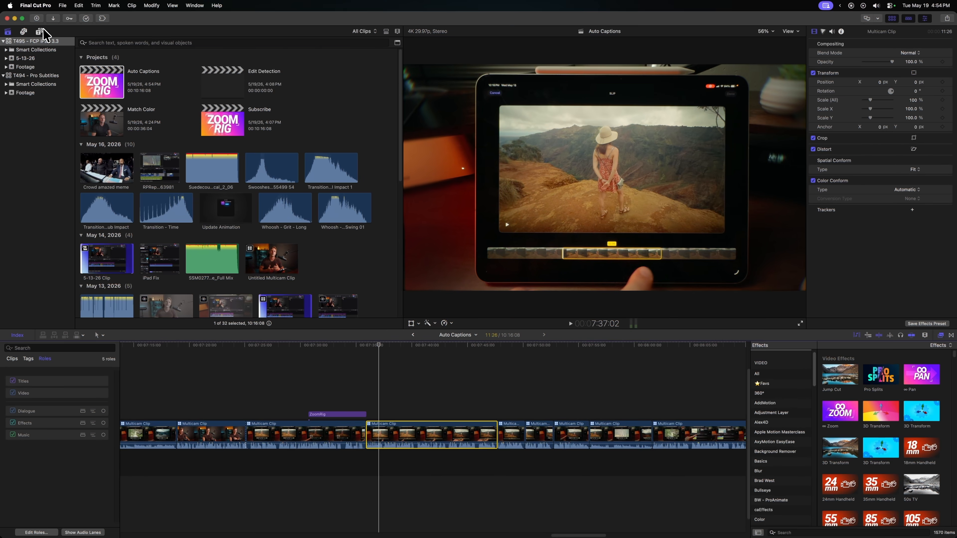
# Open the titles browser and make Gradient Highlight - Subtitles the default subtitle.
pyautogui.click(40, 32)
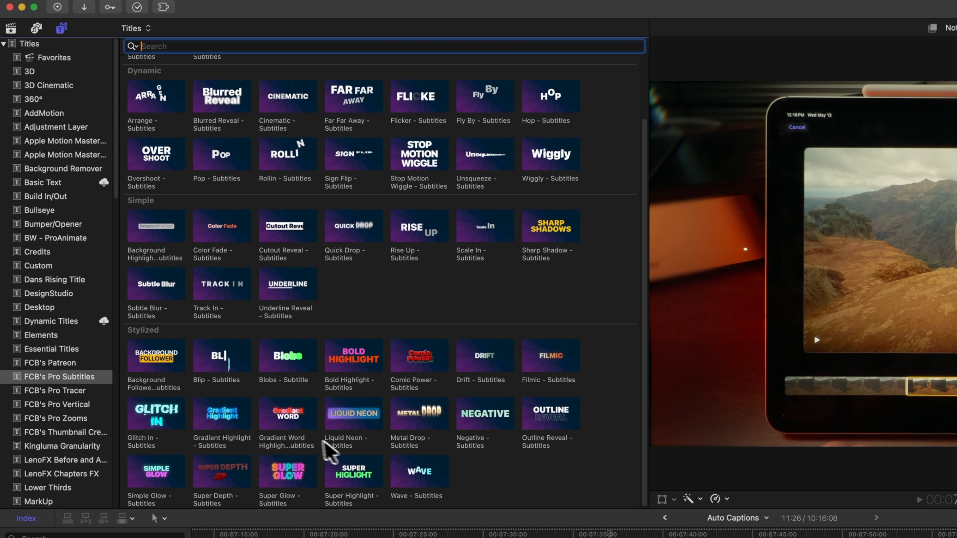
pyautogui.rightClick(217, 430)
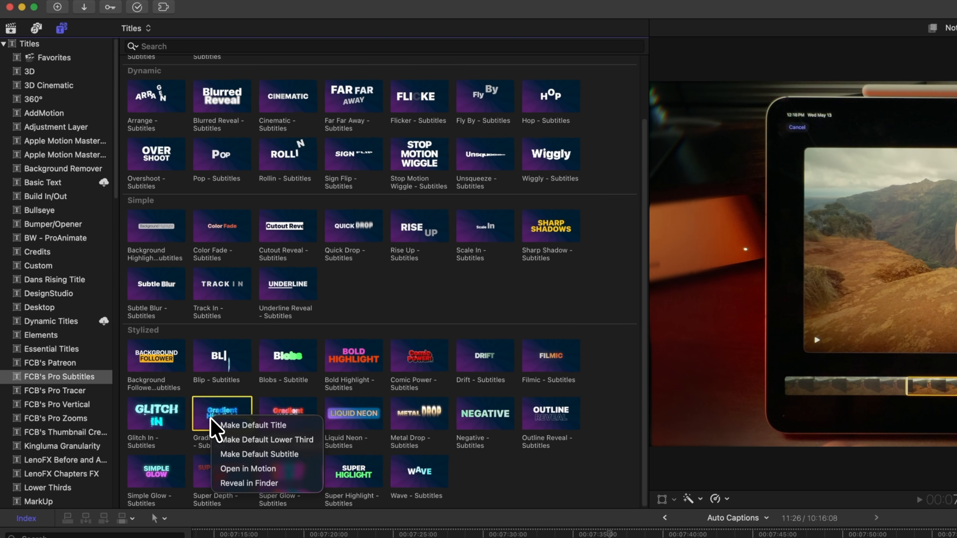
pyautogui.click(301, 455)
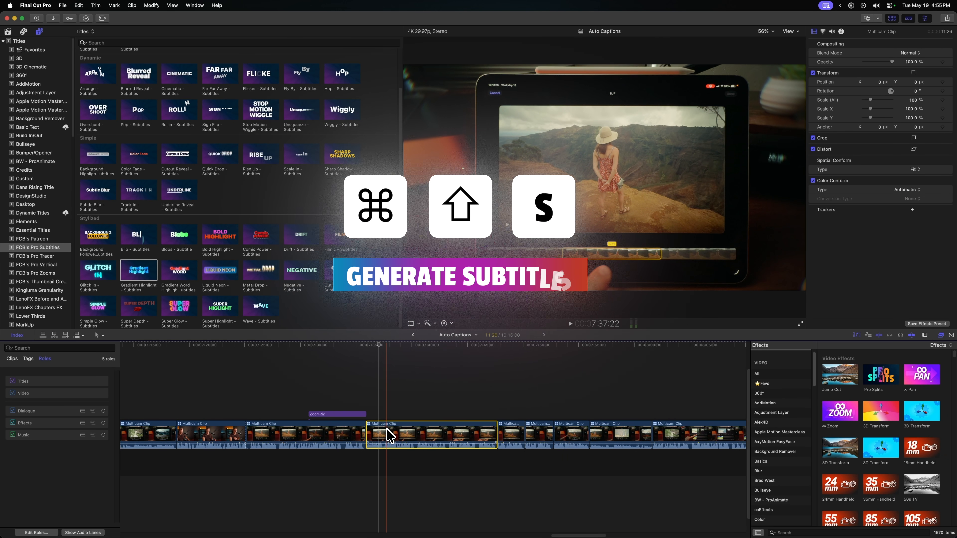
# Generate subtitles for the selected multicam clip again and play them back.
pyautogui.rightClick(388, 436)
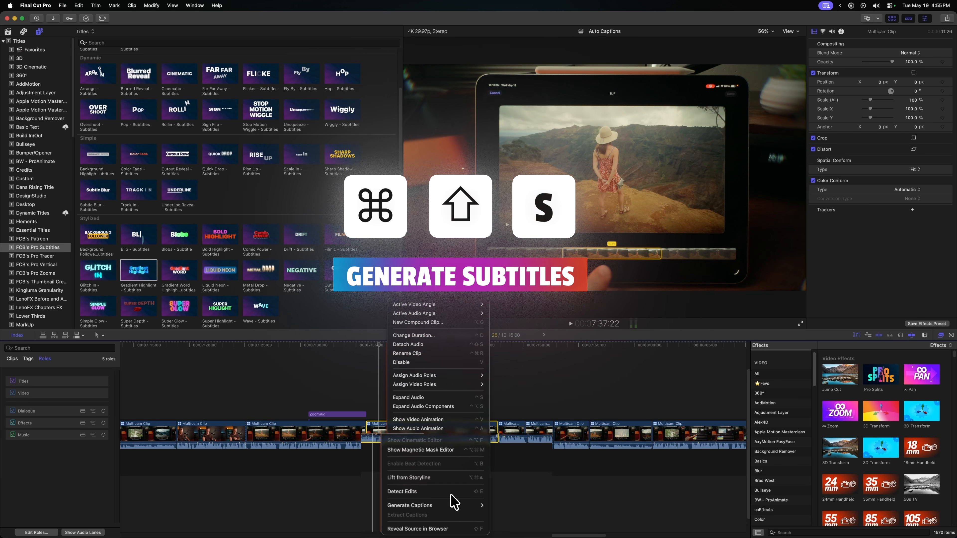
pyautogui.moveTo(434, 508)
pyautogui.click(548, 505)
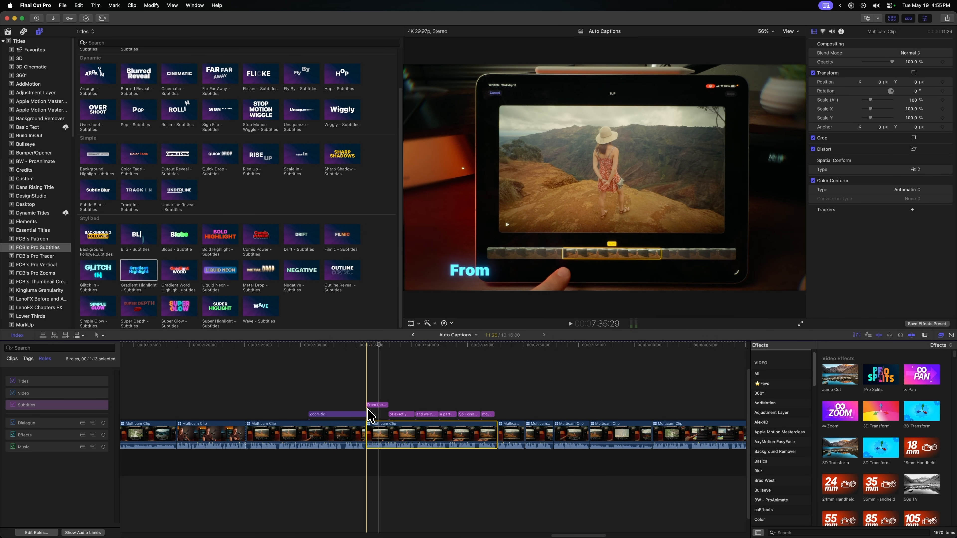
pyautogui.press('space')
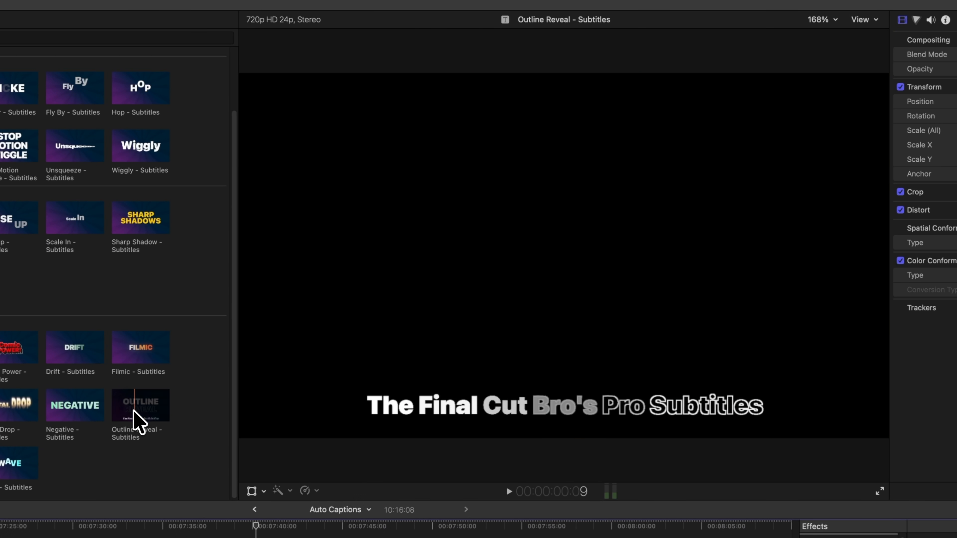
# Make Outline Reveal - Subtitles the default subtitle and preview the result.
pyautogui.rightClick(134, 416)
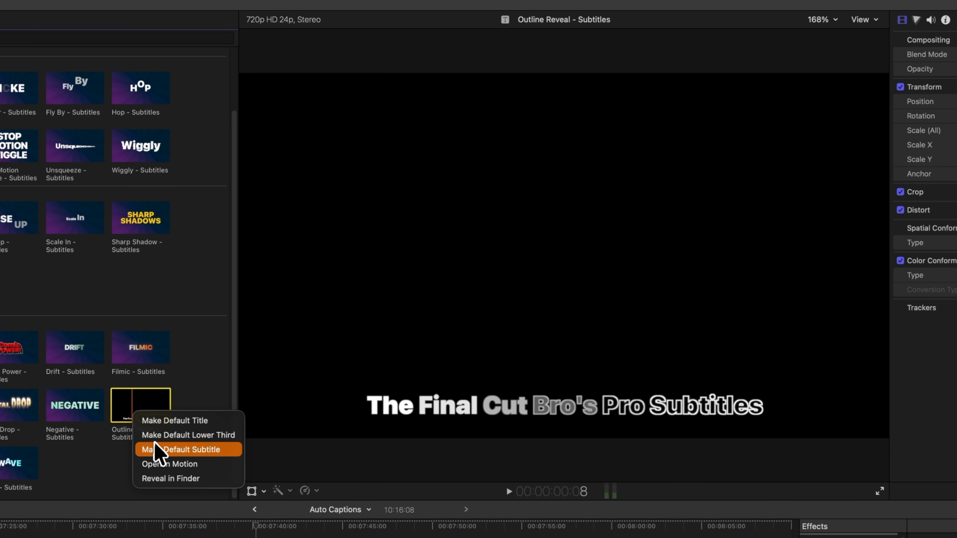
pyautogui.click(156, 450)
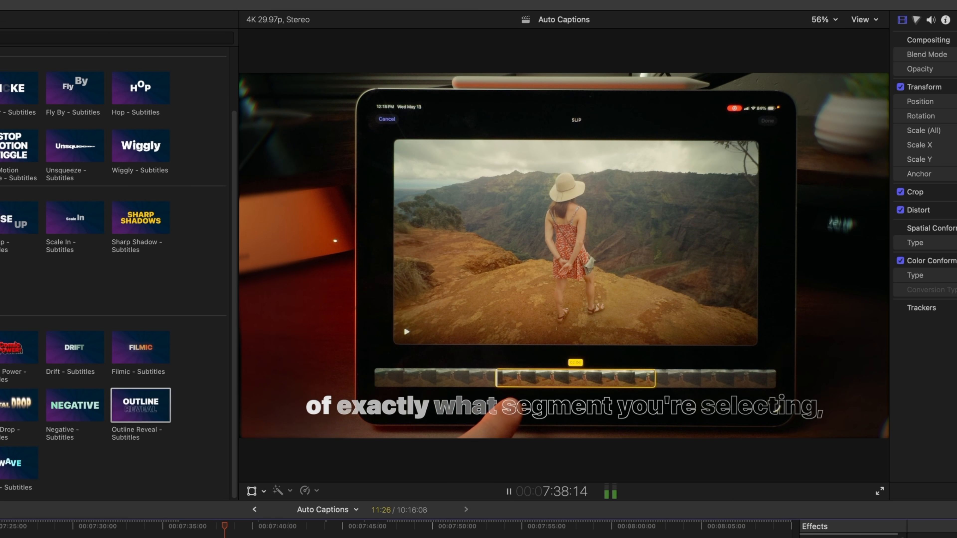
pyautogui.press('space')
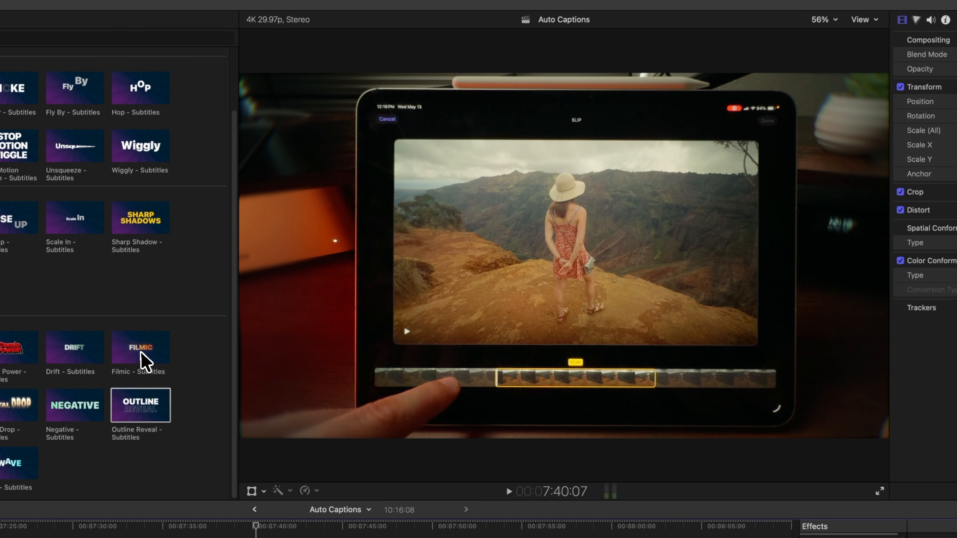
# Make Filmic - Subtitles the default subtitle and review its parameters for the subtitle clips.
pyautogui.rightClick(142, 352)
pyautogui.click(172, 389)
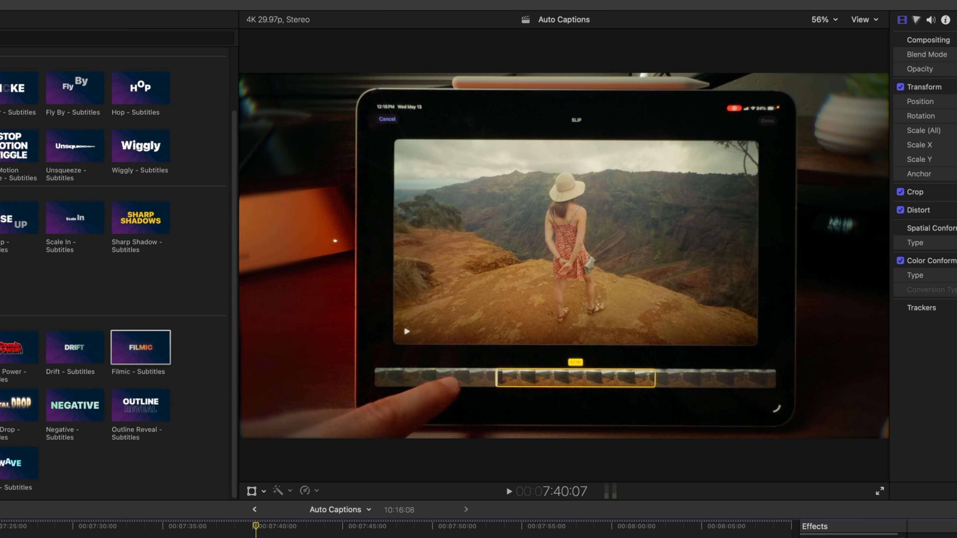
pyautogui.hotkey('ctrl', 'alt', 'c')
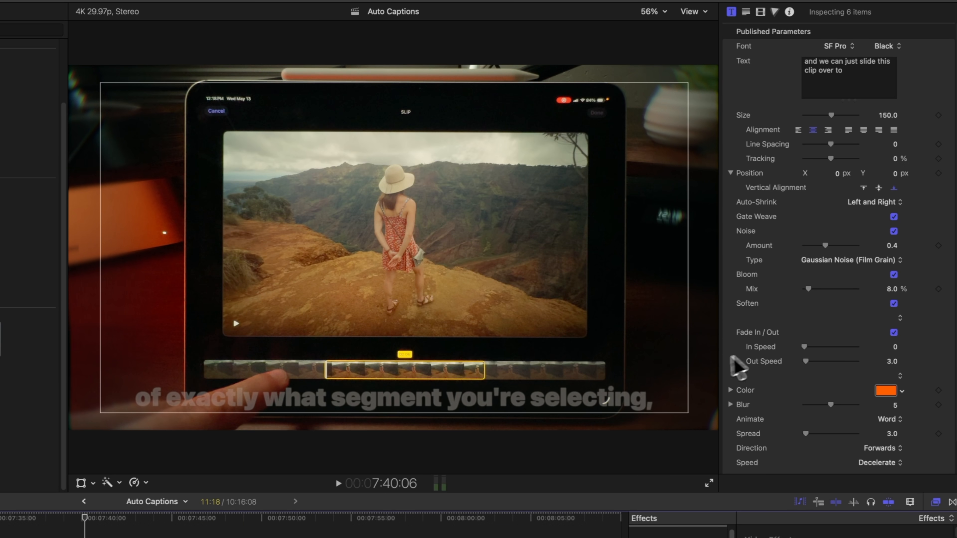
pyautogui.scroll(-2, 838, 204)
pyautogui.scroll(1, 840, 328)
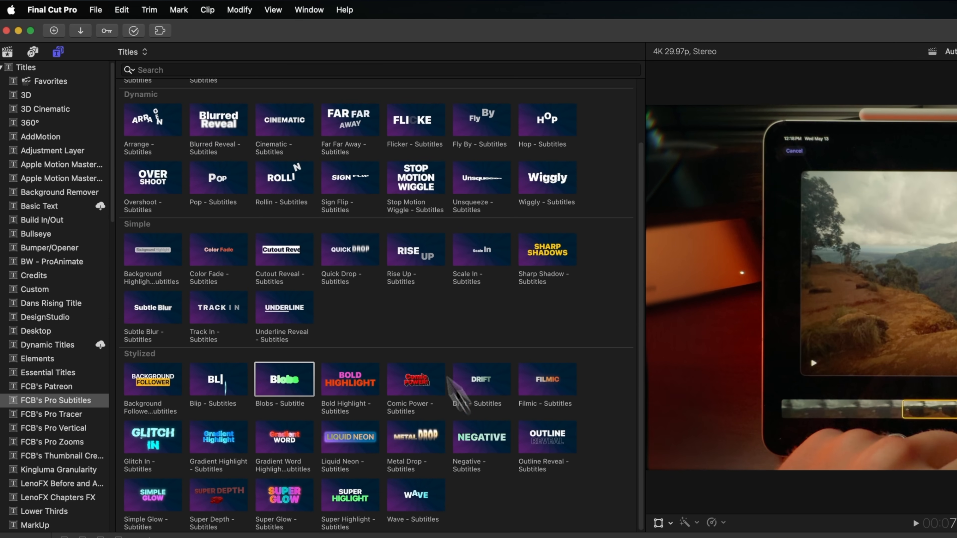
# Open the Editing settings to check the default Subtitles duration, then close them.
pyautogui.click(63, 8)
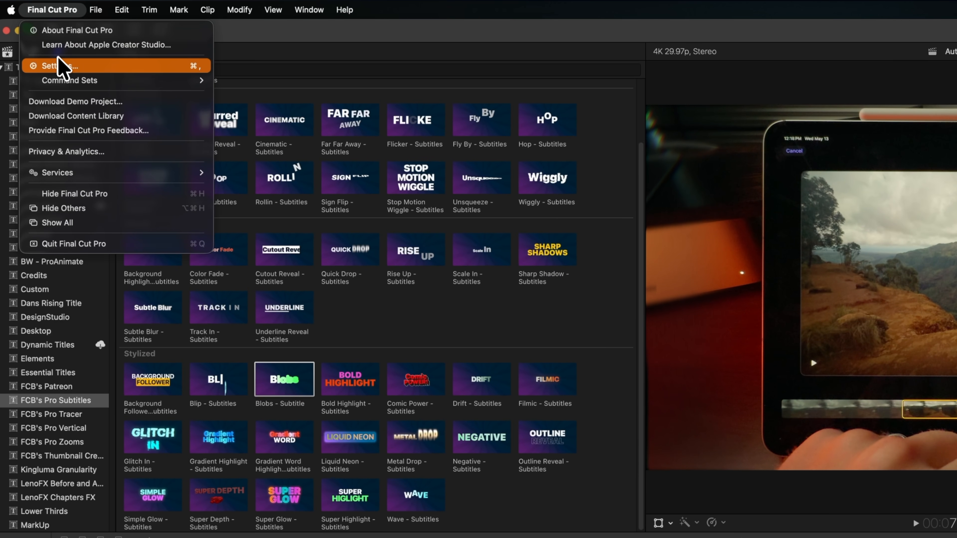
pyautogui.click(59, 66)
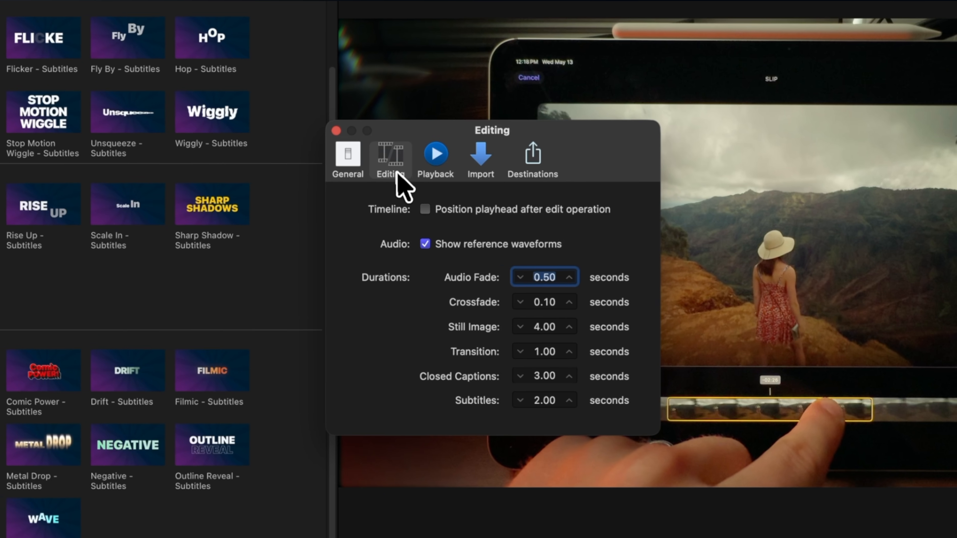
pyautogui.click(446, 174)
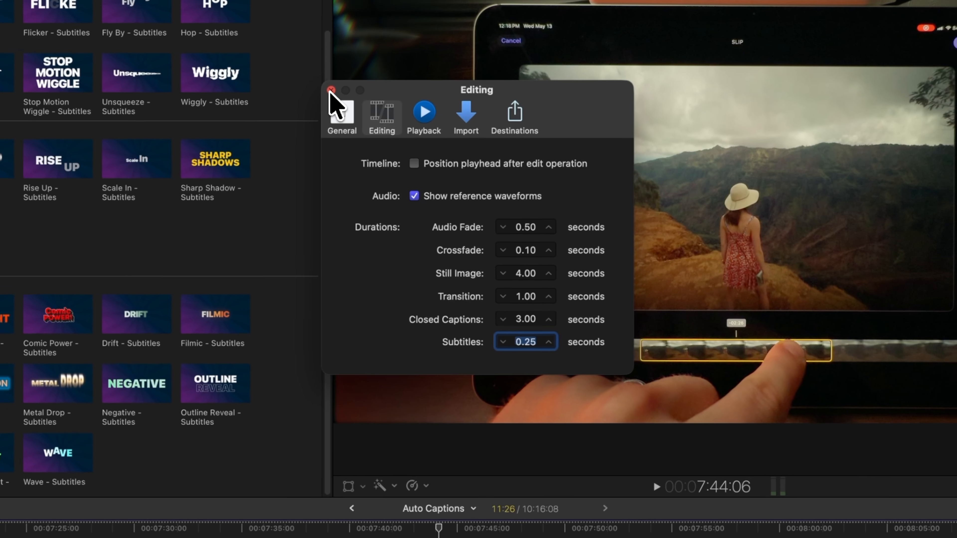
pyautogui.click(331, 90)
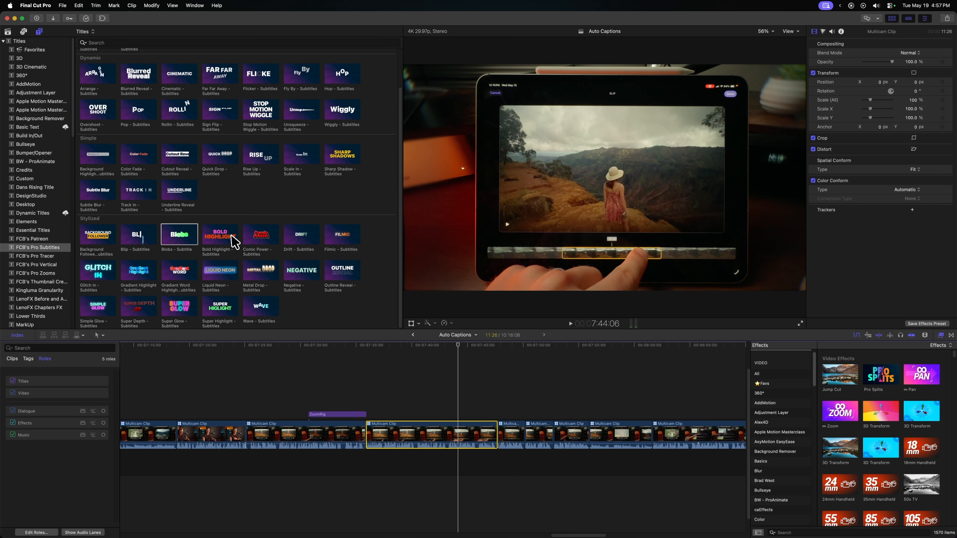
# Make Comic Power - Subtitles the default subtitle from its shortcut menu.
pyautogui.rightClick(230, 239)
pyautogui.click(249, 254)
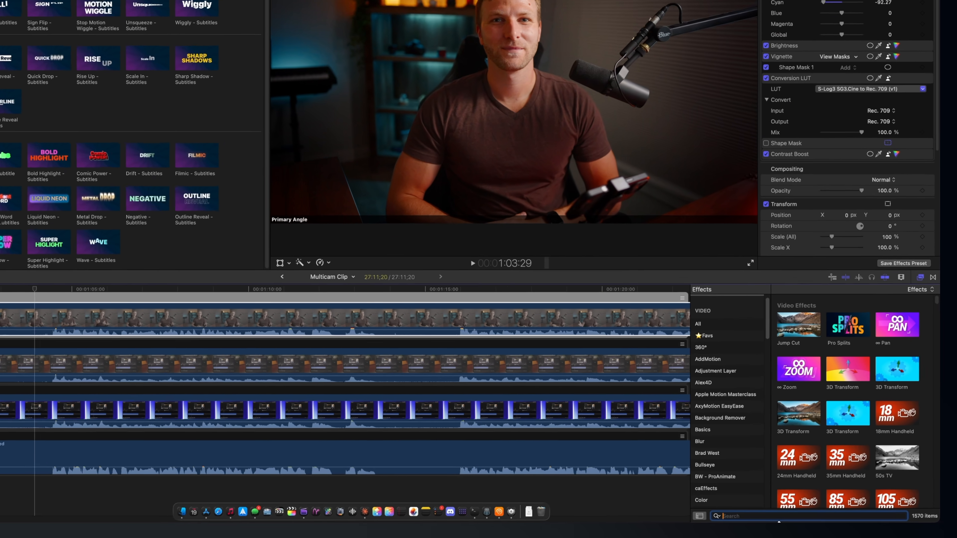
# Search the effects for Gaussian and apply it to the primary angle of the multicam clip.
pyautogui.write('gaus')
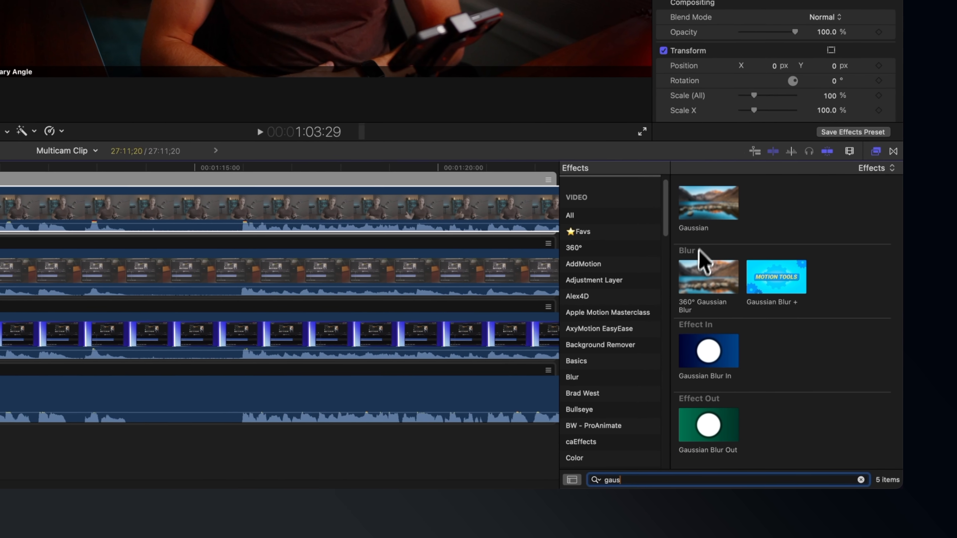
pyautogui.moveTo(697, 194); pyautogui.dragTo(212, 376)
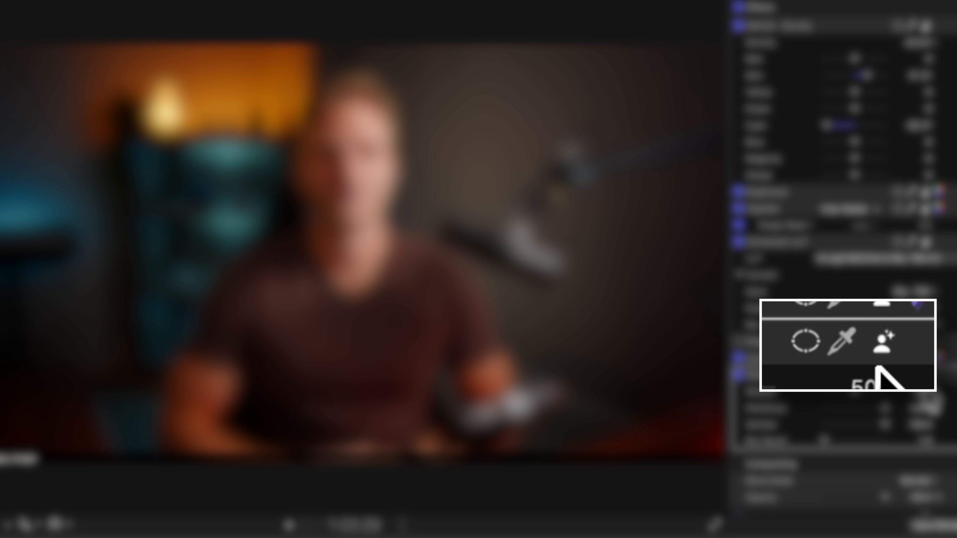
# Add an auto mask to the Gaussian effect, browsing the detected masks and picking the skin from the face in the viewer.
pyautogui.click(883, 354)
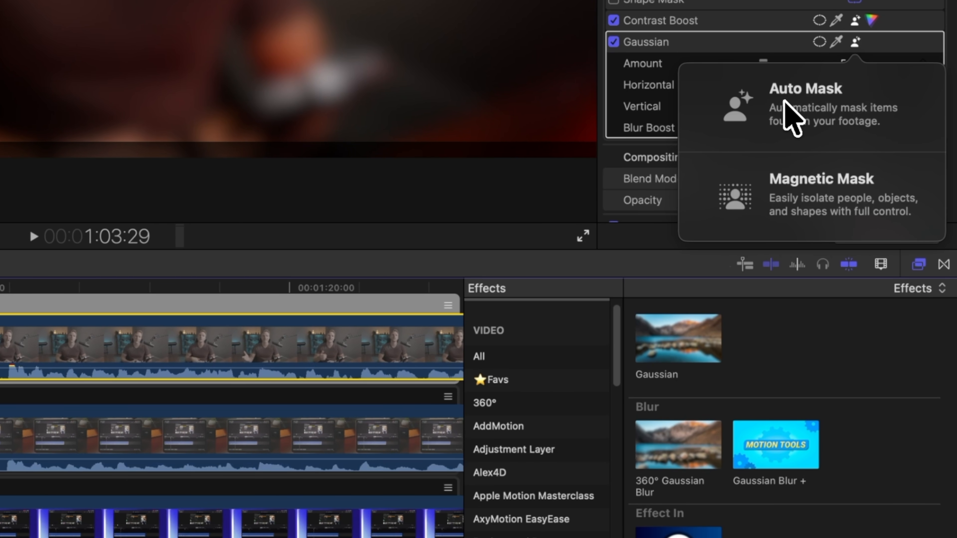
pyautogui.click(784, 101)
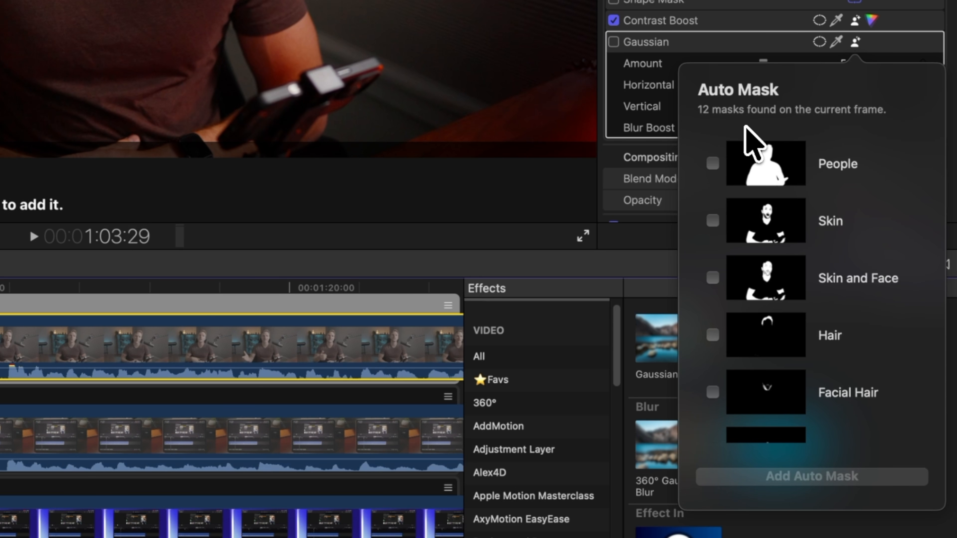
pyautogui.scroll(-10, 811, 158)
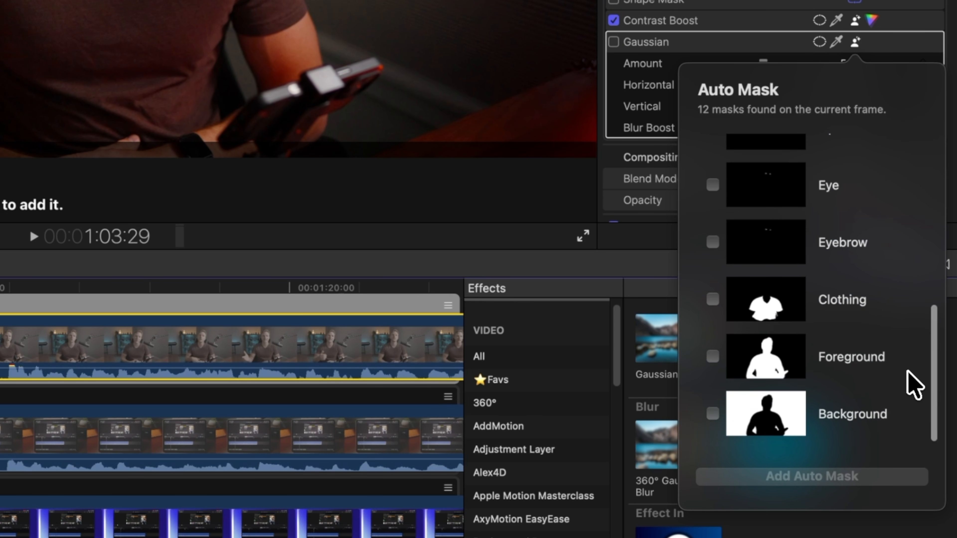
pyautogui.scroll(10, 907, 373)
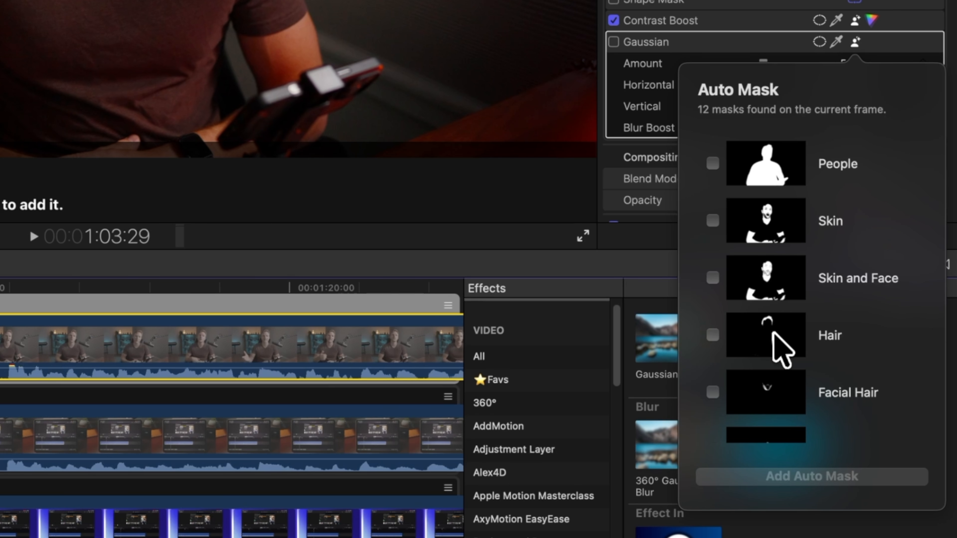
pyautogui.scroll(-3, 773, 331)
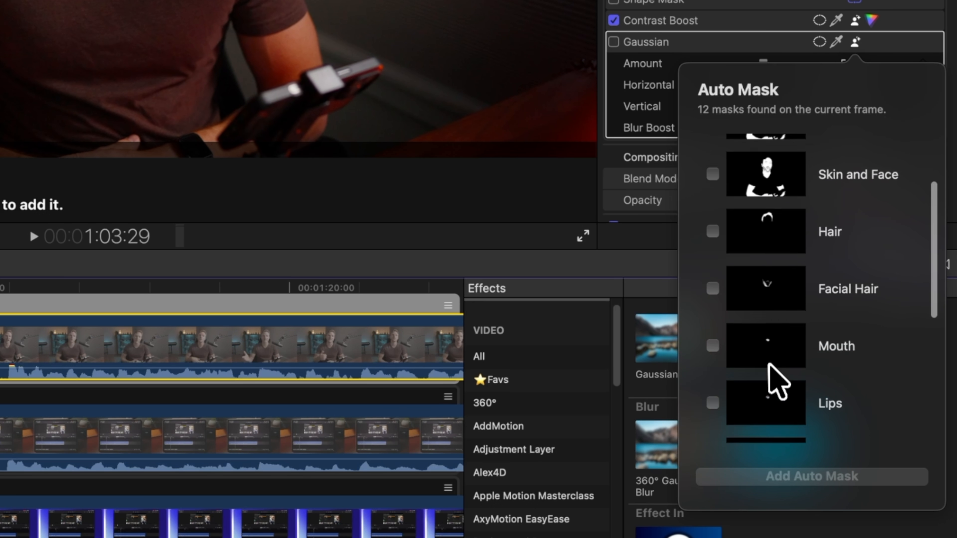
pyautogui.scroll(-5, 770, 362)
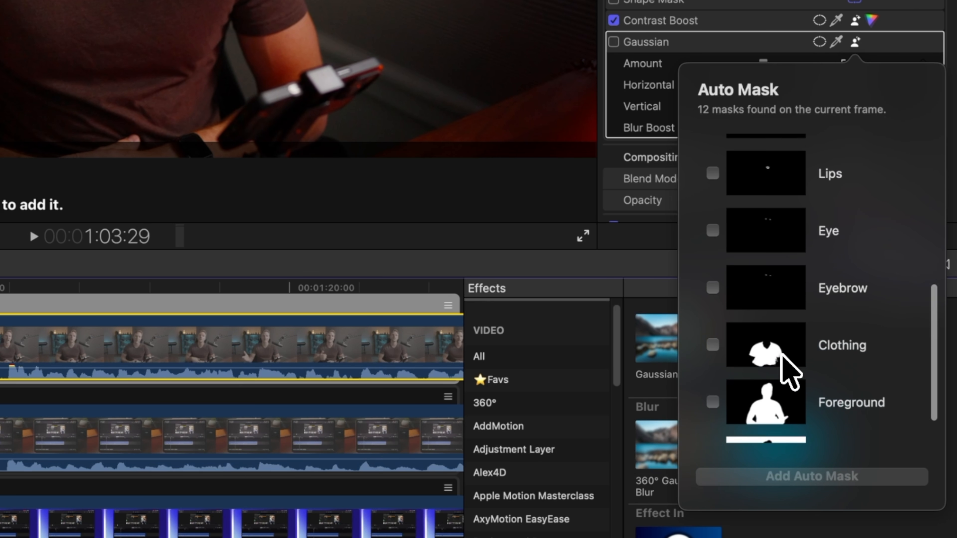
pyautogui.scroll(-2, 790, 373)
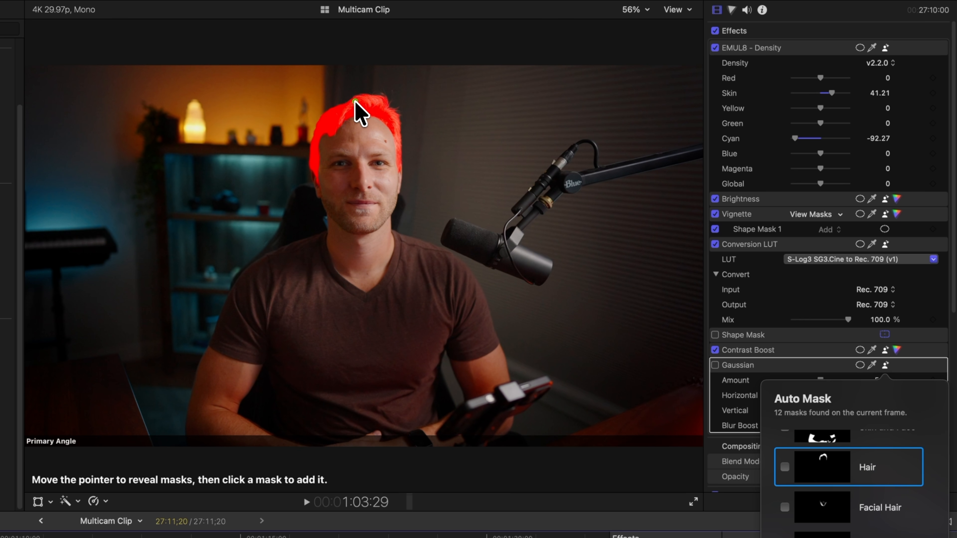
pyautogui.click(360, 133)
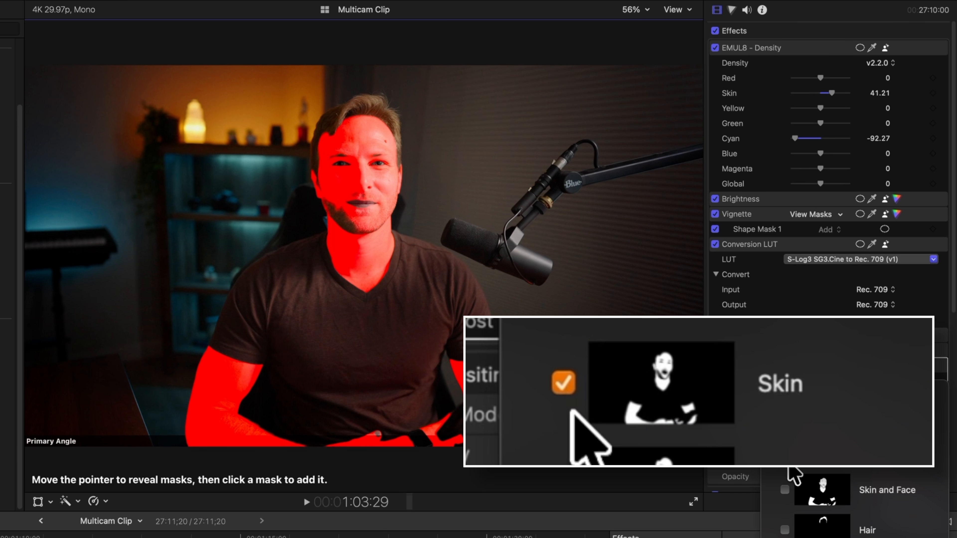
pyautogui.scroll(1, 791, 471)
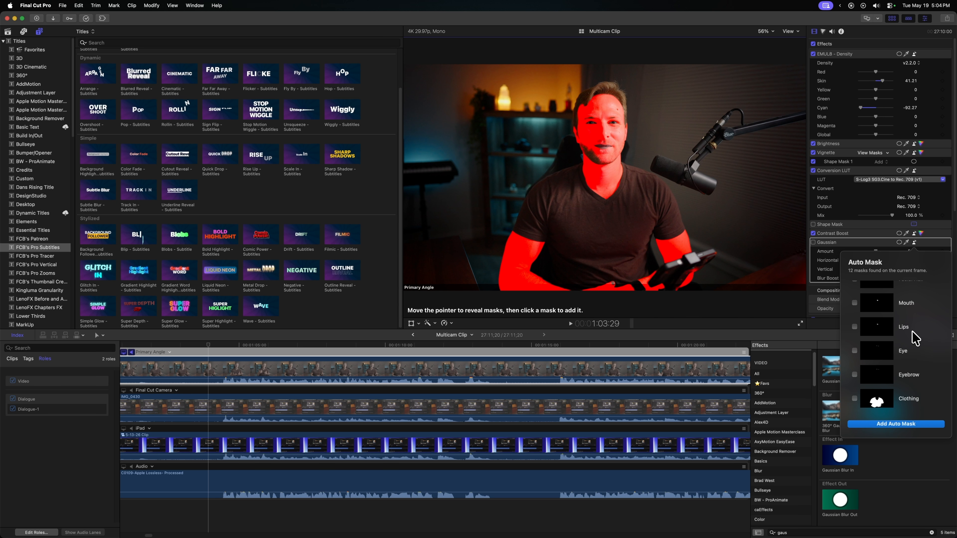
pyautogui.click(915, 397)
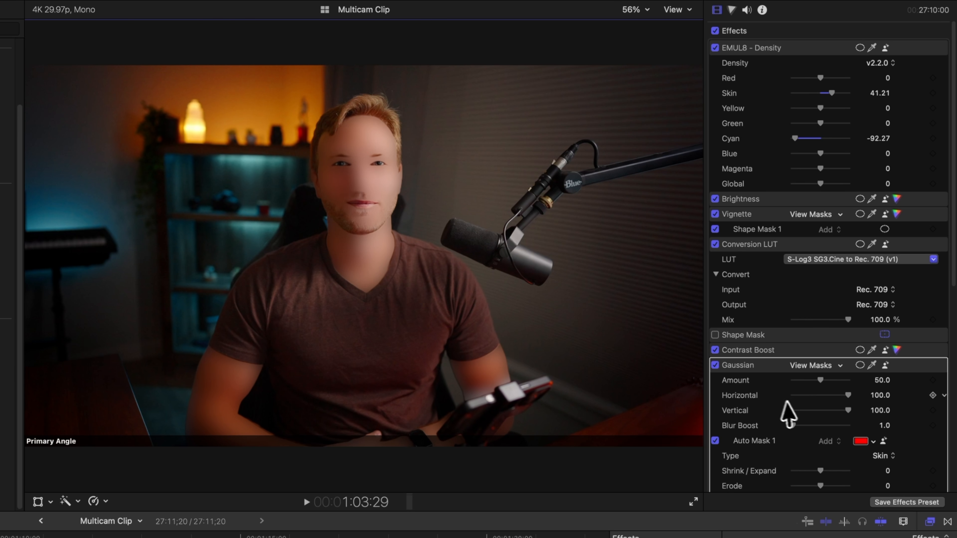
# Lower the Gaussian Amount to 1.75, then delete the Gaussian effect from the clip.
pyautogui.moveTo(821, 380); pyautogui.dragTo(794, 382)
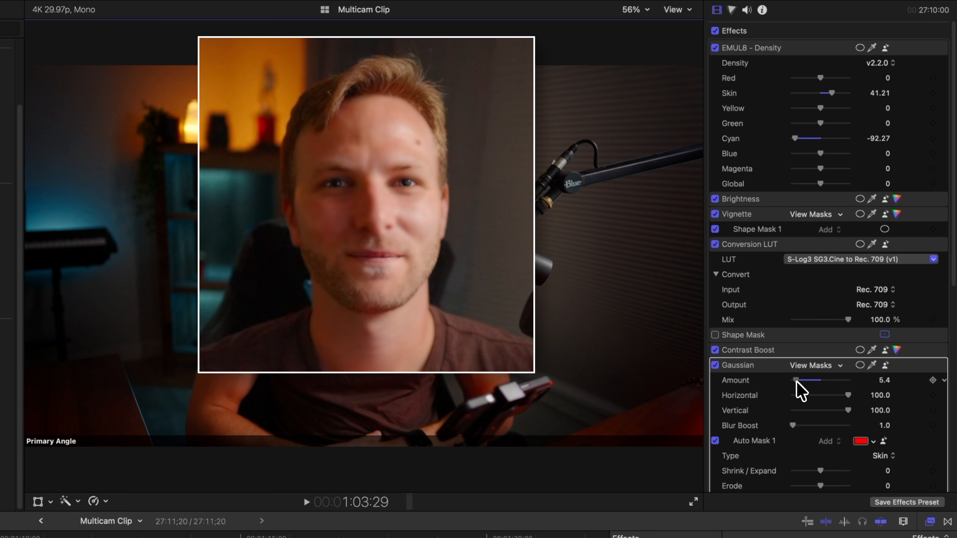
pyautogui.moveTo(796, 382); pyautogui.dragTo(794, 382)
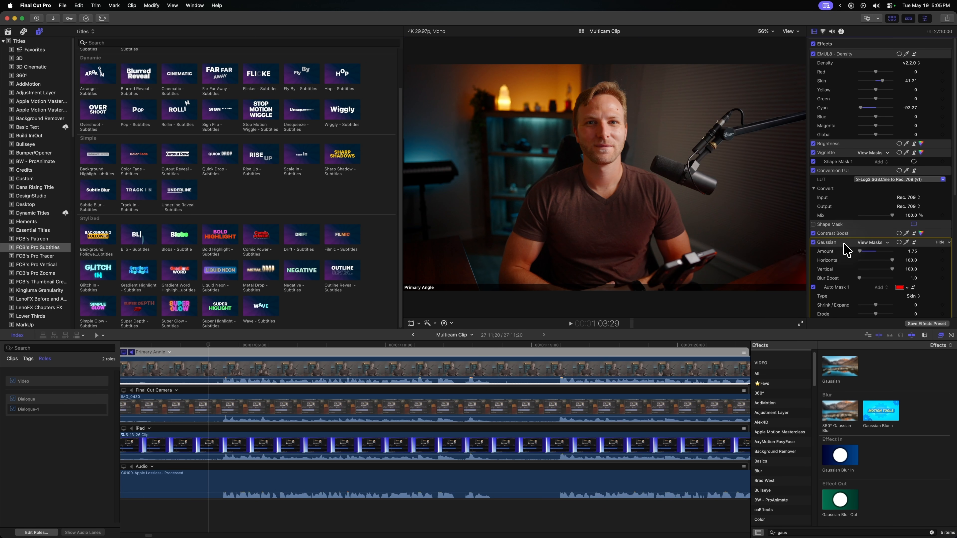
pyautogui.press('Delete')
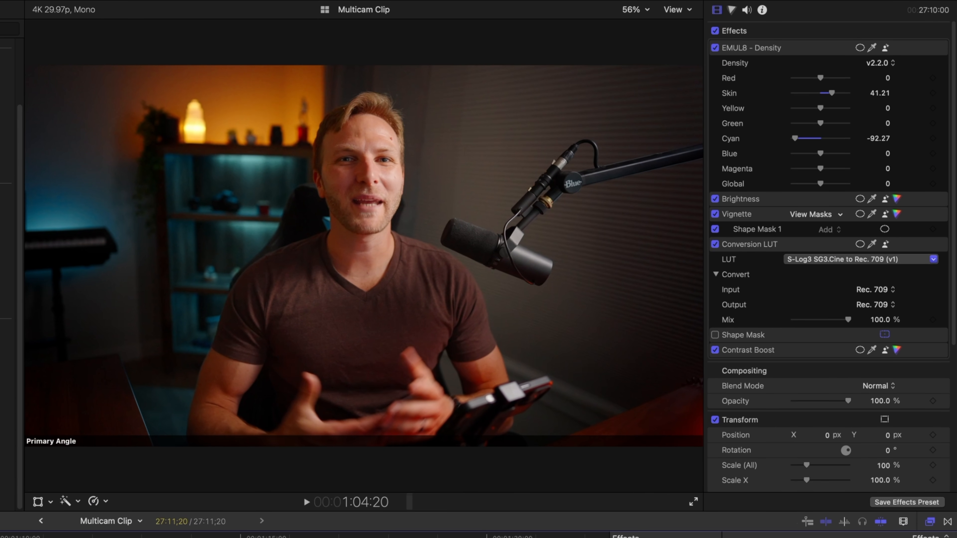
# Open the Color inspector and add a new Color Wheels correction to the clip.
pyautogui.press('super+6')
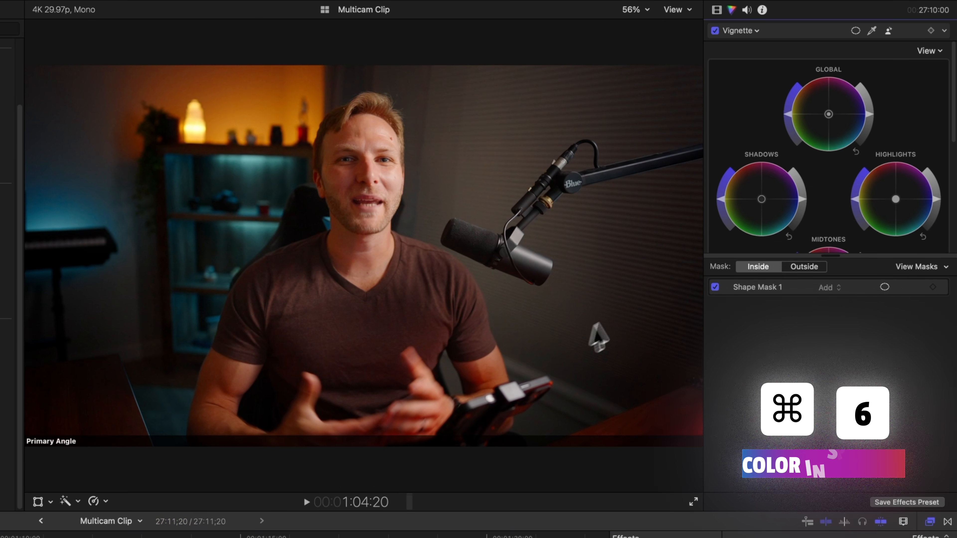
pyautogui.click(760, 30)
pyautogui.click(793, 171)
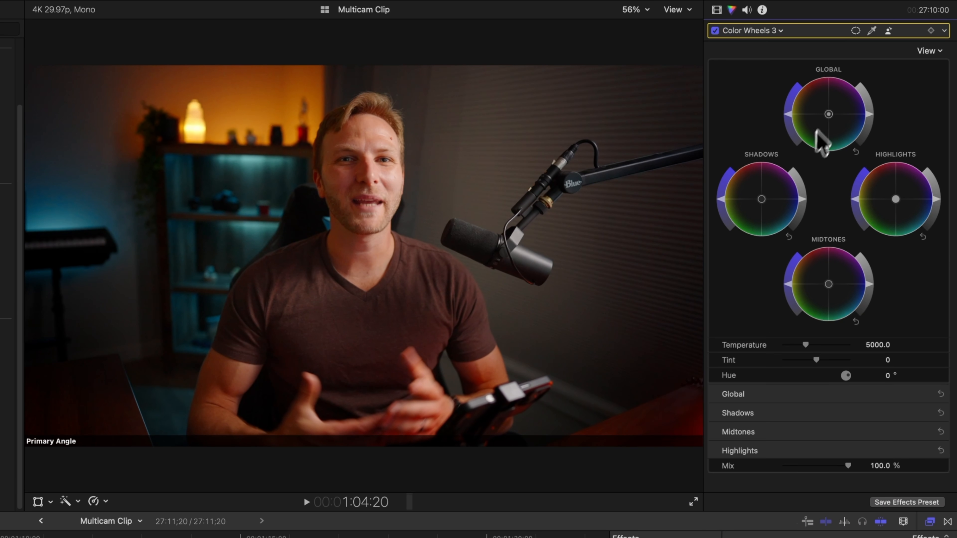
# Add an auto mask limited to the Teeth to the Color Wheels correction.
pyautogui.click(889, 30)
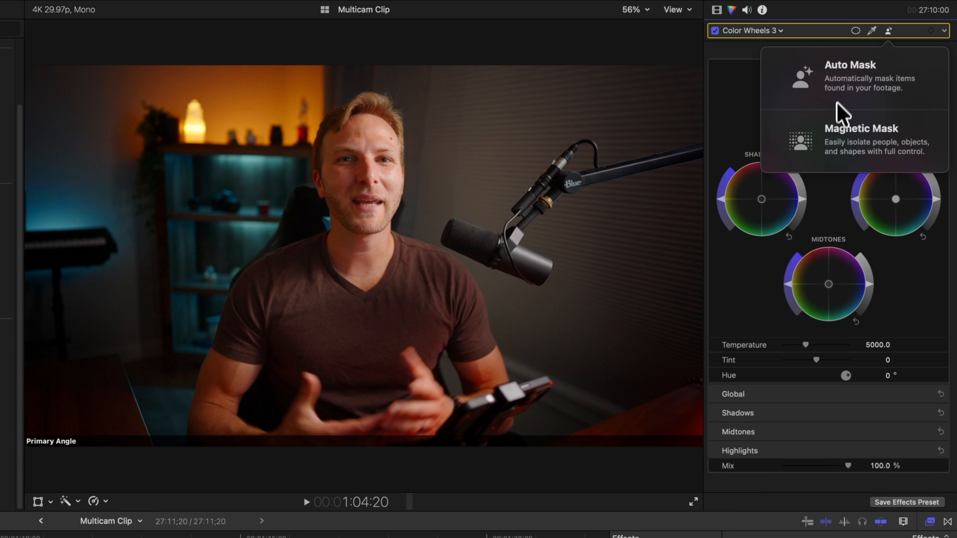
pyautogui.click(828, 101)
pyautogui.scroll(-10, 838, 226)
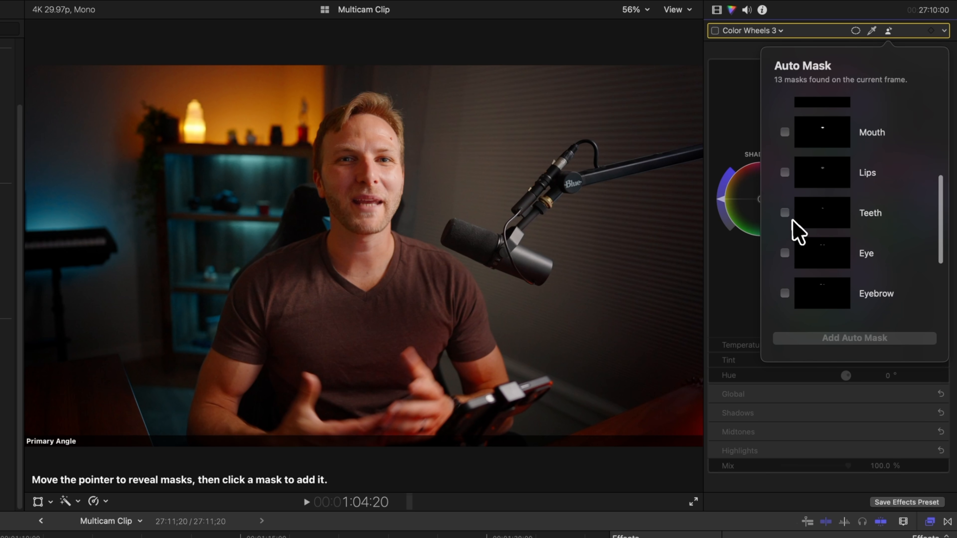
pyautogui.click(784, 213)
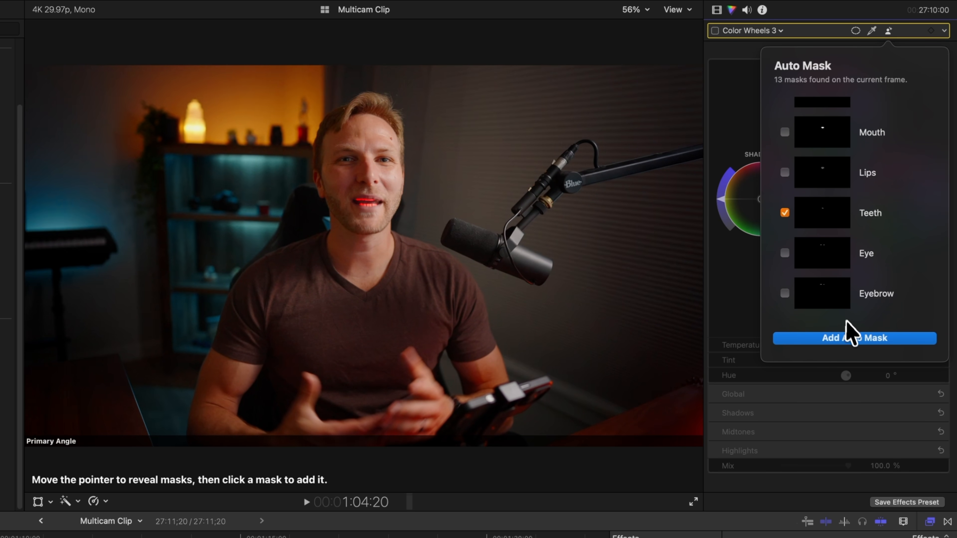
pyautogui.click(855, 338)
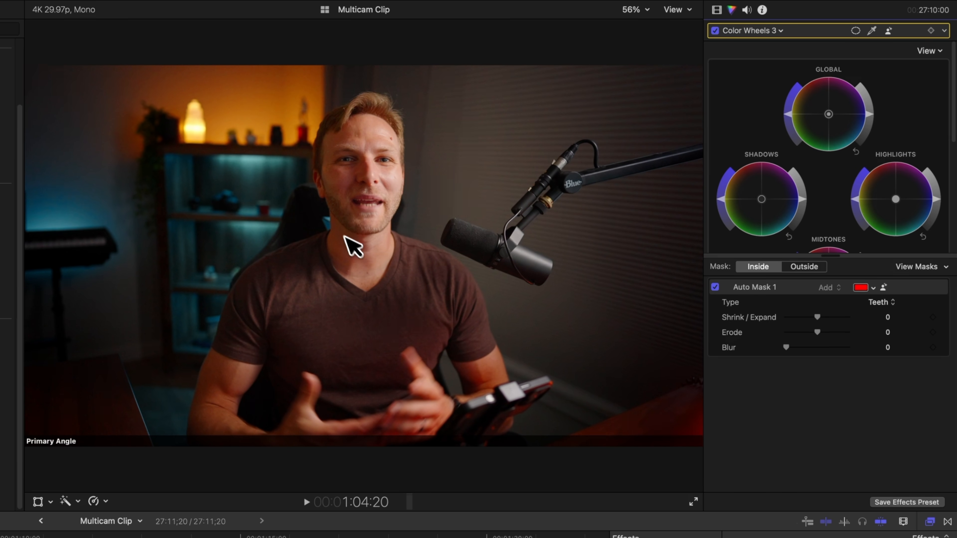
# Zoom the viewer in on the mouth and adjust the Highlights and Midtones wheels to brighten the teeth.
pyautogui.click(373, 206)
pyautogui.press('super+equal')
pyautogui.press('super+equal')
pyautogui.press('super+equal')
pyautogui.press('super+equal')
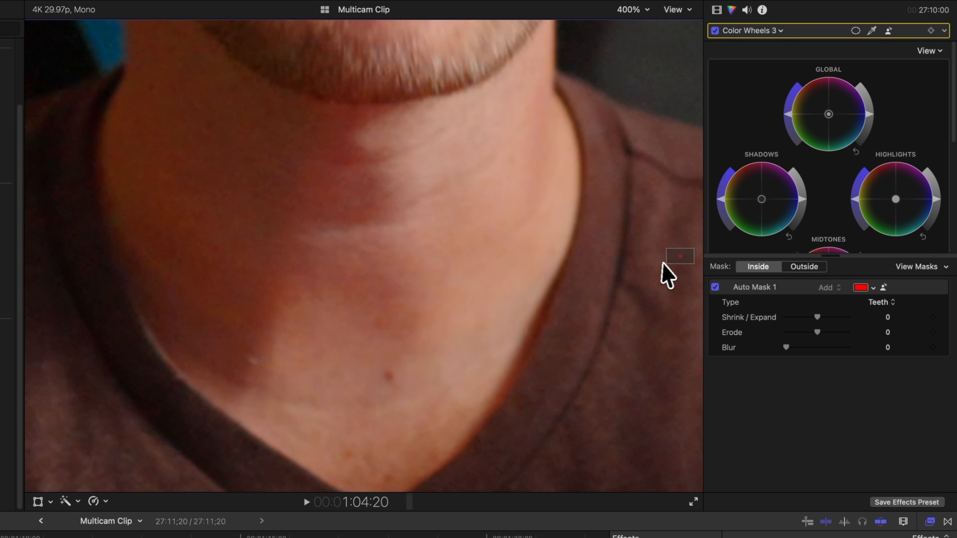
pyautogui.moveTo(679, 257); pyautogui.dragTo(680, 254)
pyautogui.click(433, 537)
pyautogui.press('Right')
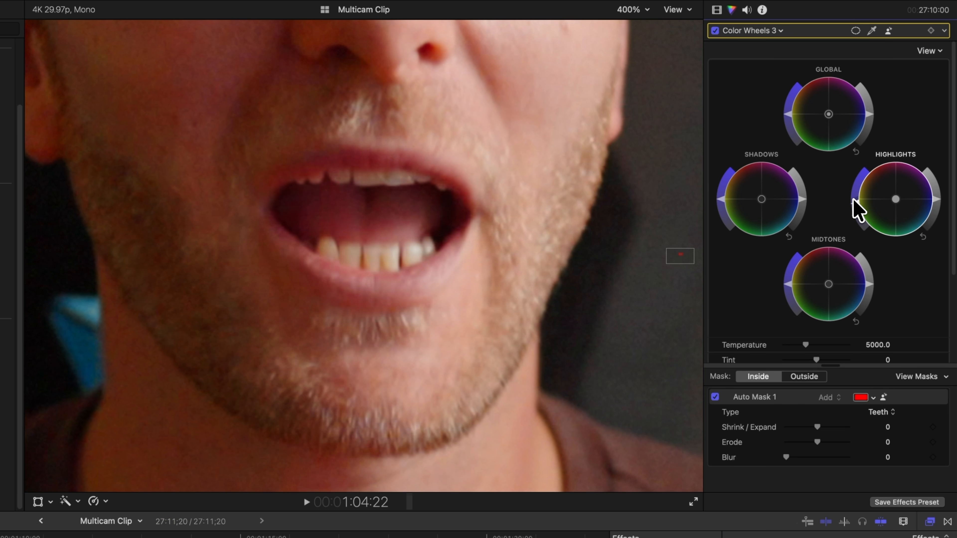
pyautogui.moveTo(855, 199); pyautogui.dragTo(854, 213)
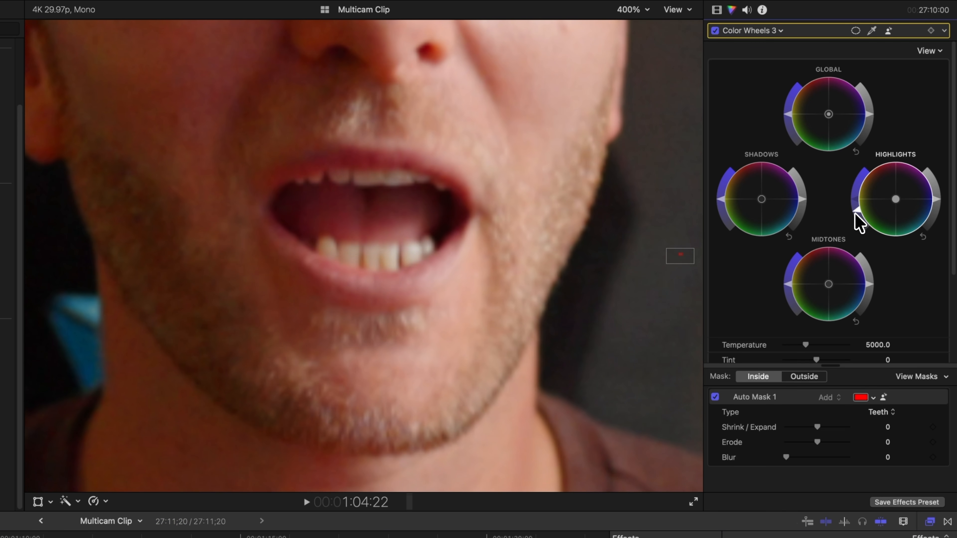
pyautogui.click(788, 288)
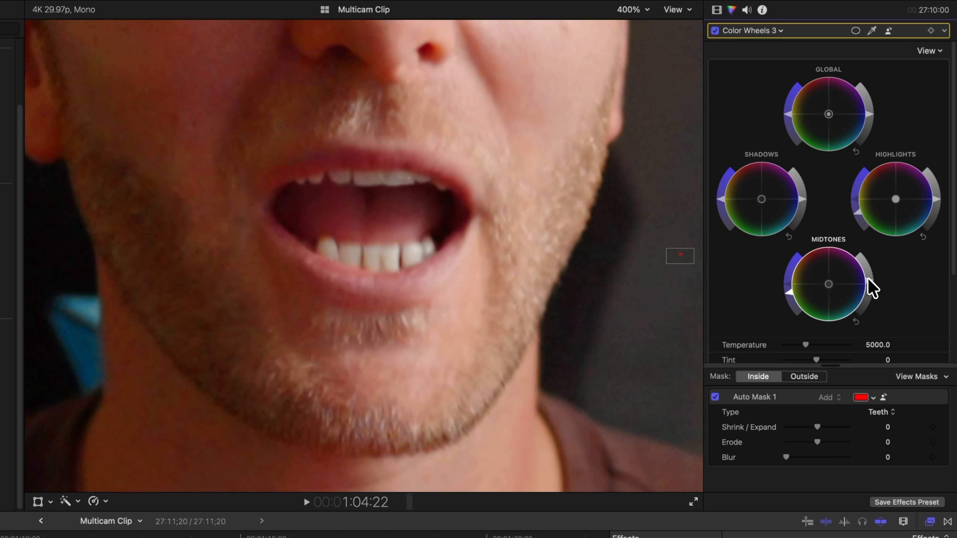
pyautogui.moveTo(935, 200); pyautogui.dragTo(935, 195)
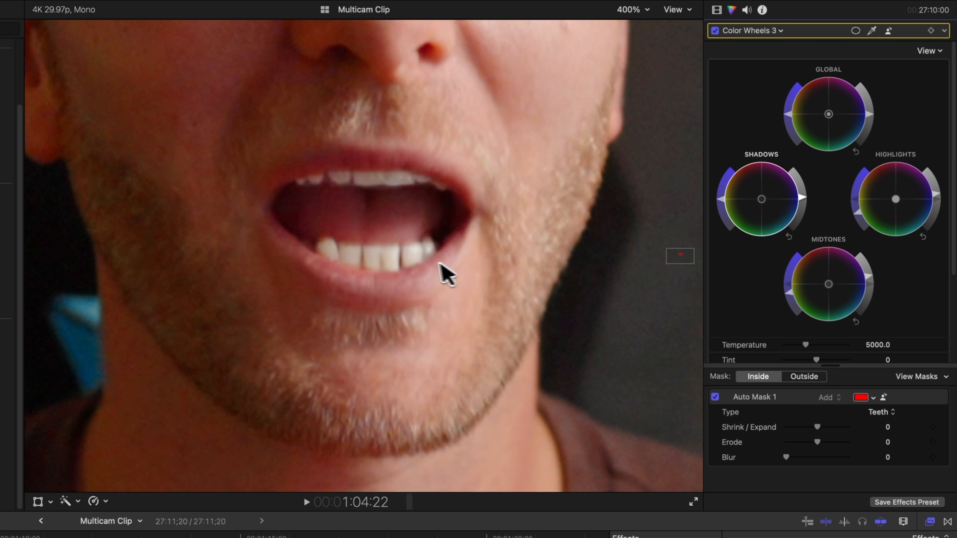
# Set the Color Wheels Mix to about 74.71% and fit the viewer back to the window.
pyautogui.scroll(-5, 775, 313)
pyautogui.moveTo(848, 347); pyautogui.dragTo(832, 348)
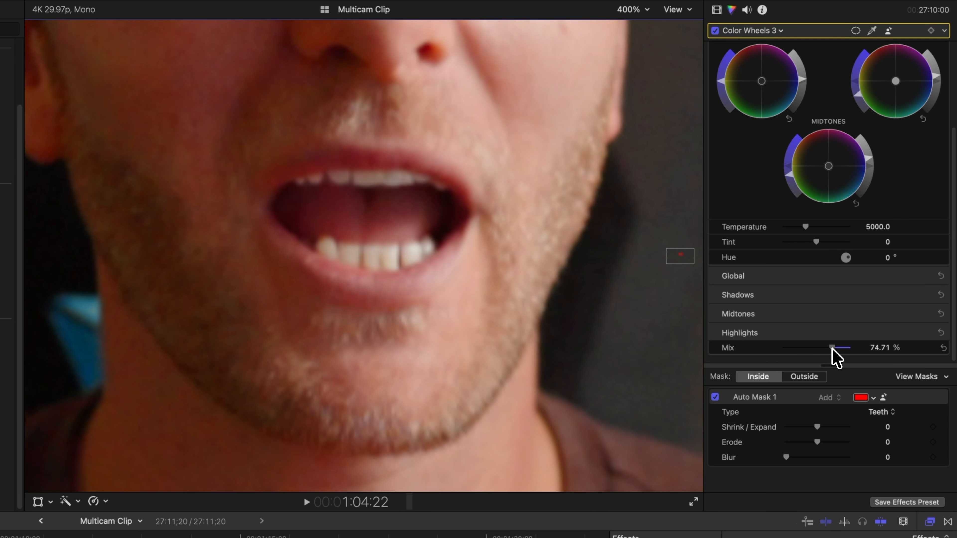
pyautogui.hotkey('shift', 'z')
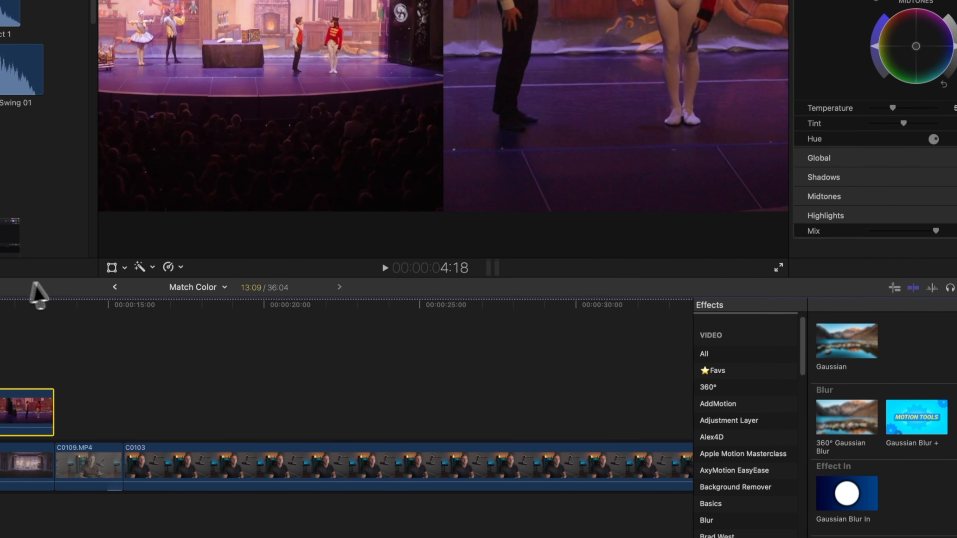
# Apply Match Color to the selected stage clip using a frame of the other clip, and toggle the effect to compare.
pyautogui.click(151, 266)
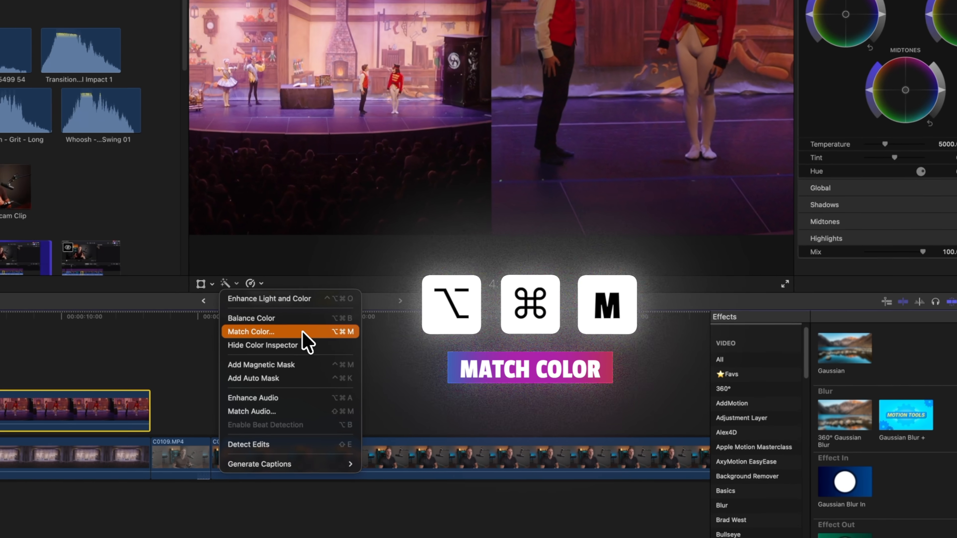
pyautogui.click(298, 331)
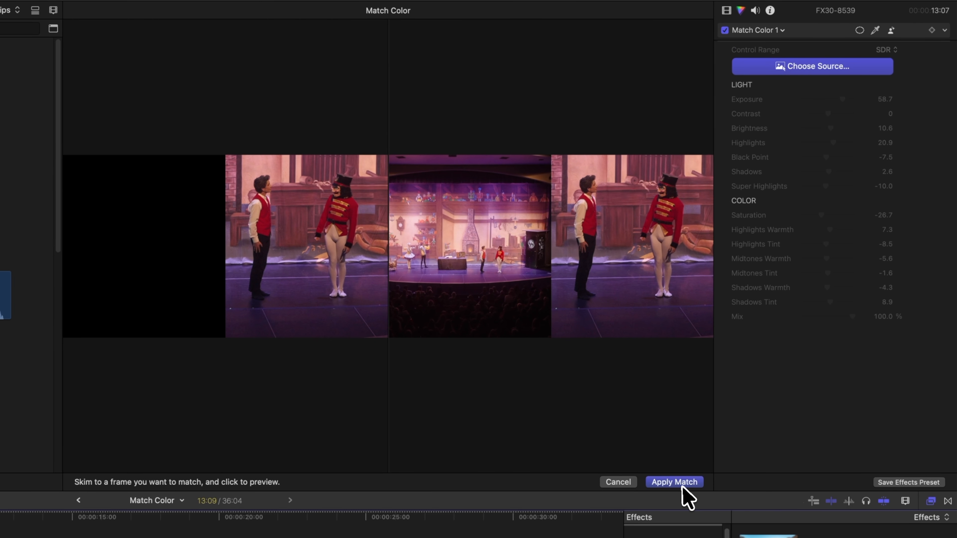
pyautogui.click(786, 325)
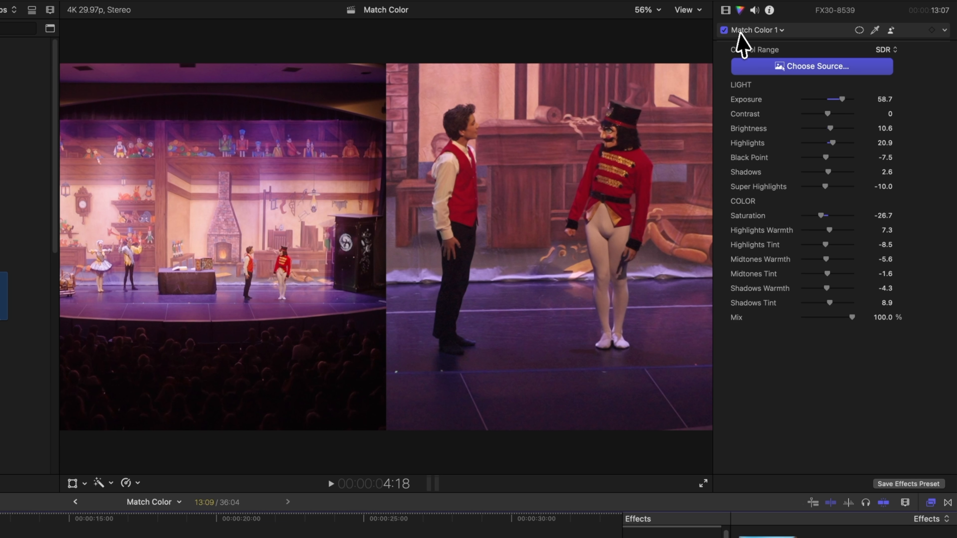
pyautogui.click(723, 30)
pyautogui.click(723, 31)
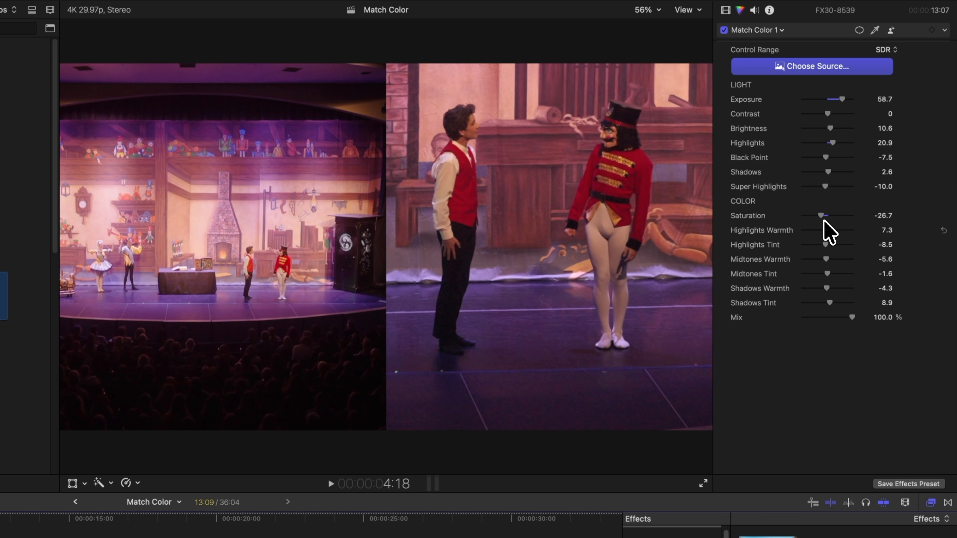
# Raise the Match Color Highlights Warmth to 19.0, then undo the change.
pyautogui.moveTo(828, 229); pyautogui.dragTo(827, 231)
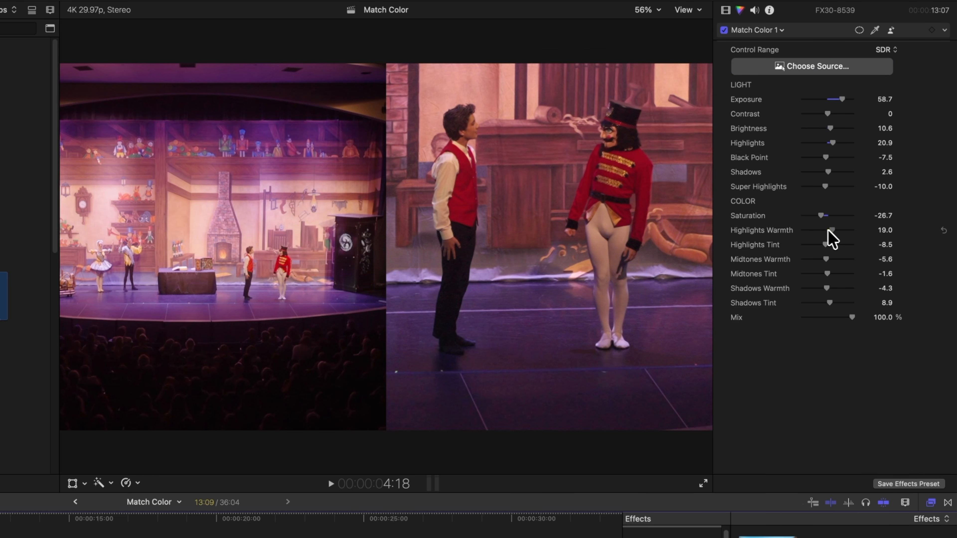
pyautogui.press('super+z')
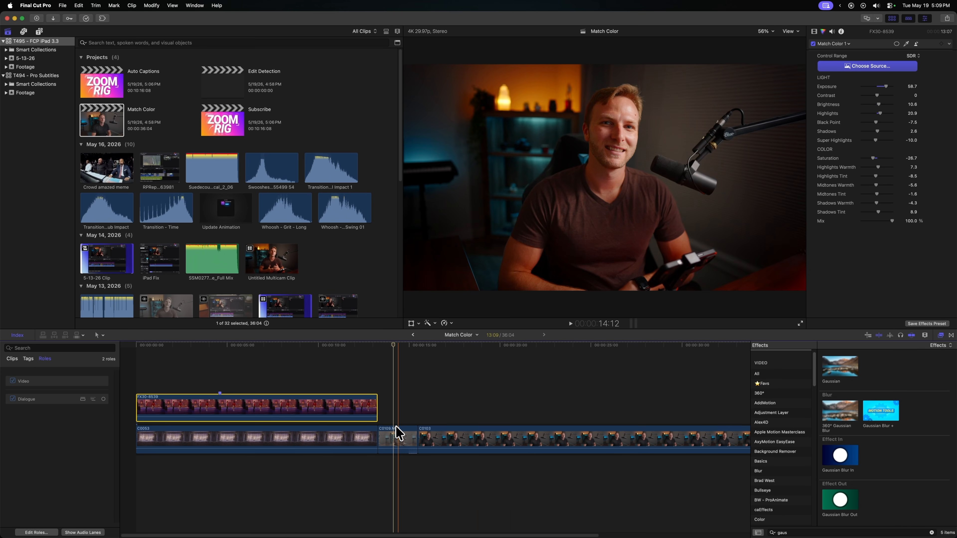
# Select the C0103 clip and apply Match Color using a frame from the C0109 clip as the reference.
pyautogui.click(397, 434)
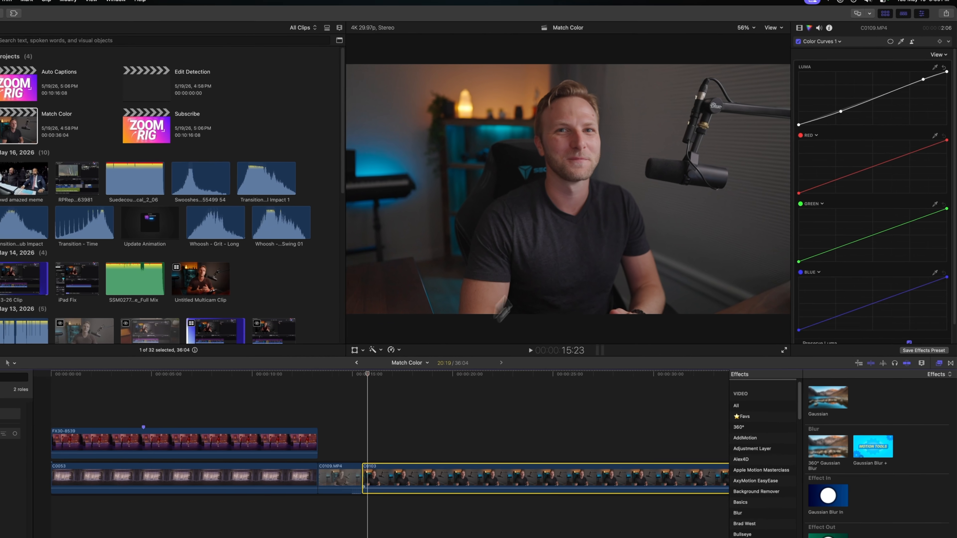
pyautogui.click(426, 440)
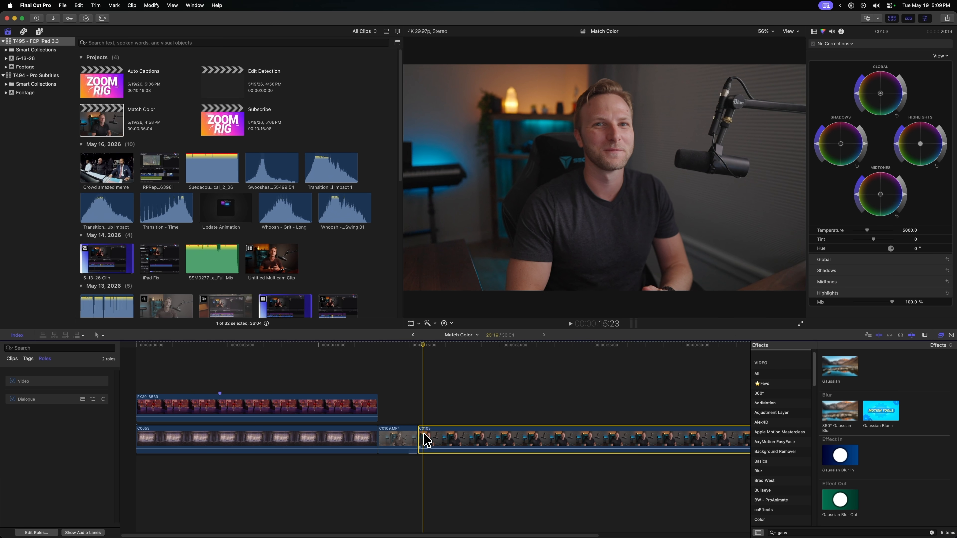
pyautogui.press('alt+super+m')
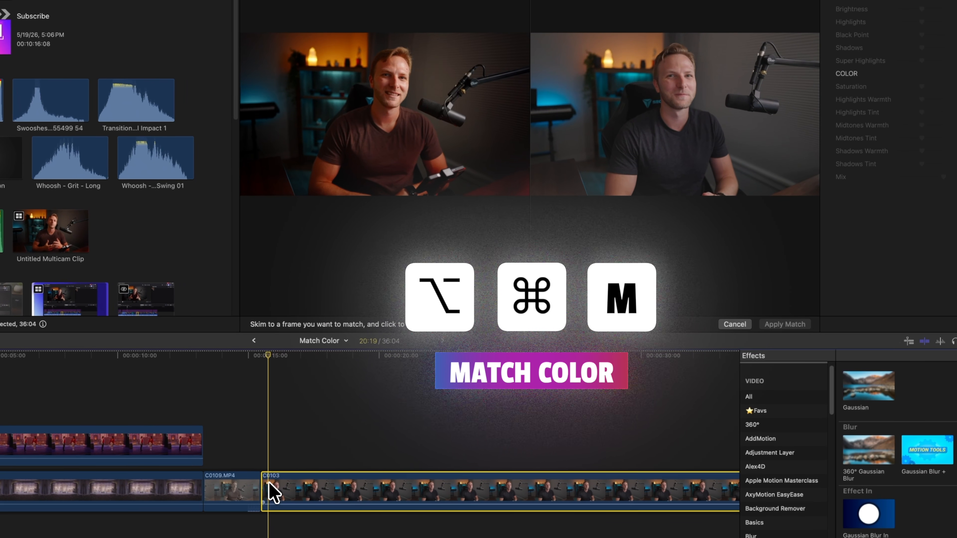
pyautogui.click(234, 491)
pyautogui.click(786, 325)
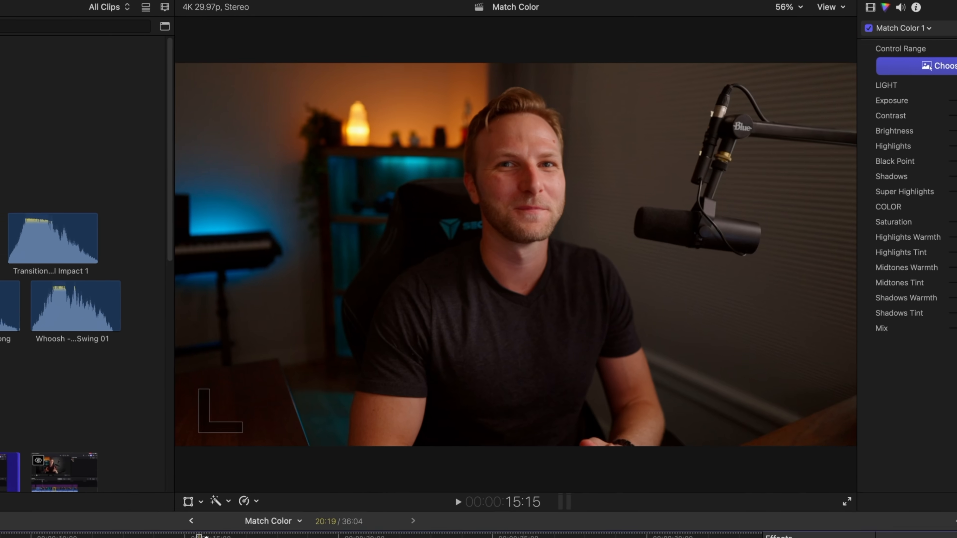
# Step frame by frame across the edit to compare the matched clip with the reference clip.
pyautogui.press('Left')
pyautogui.press('Right')
pyautogui.press('Left')
pyautogui.press('Right')
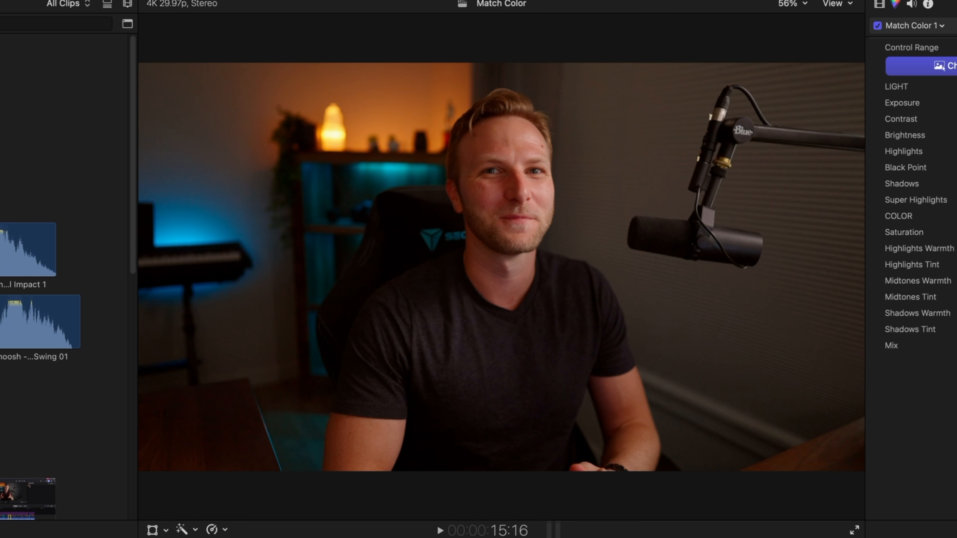
pyautogui.press('Left')
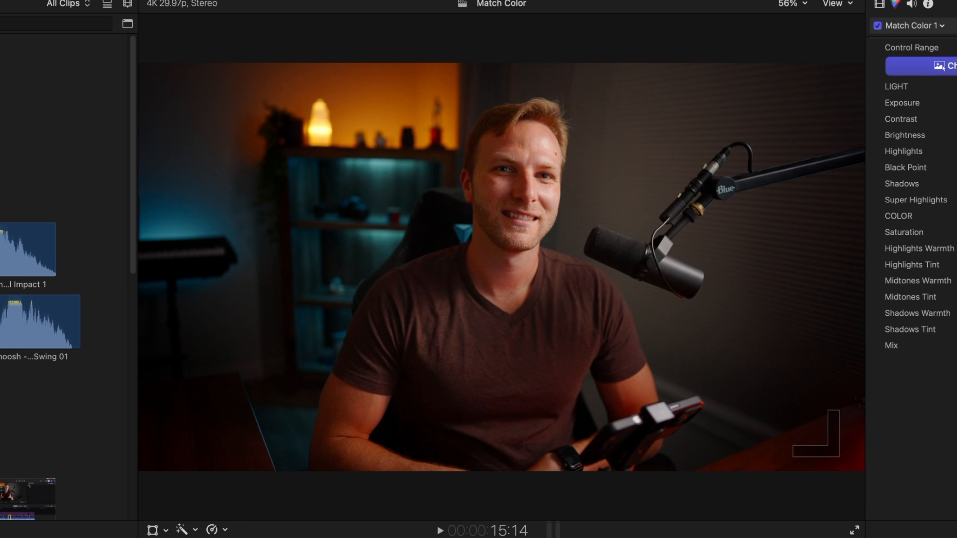
pyautogui.press('Right')
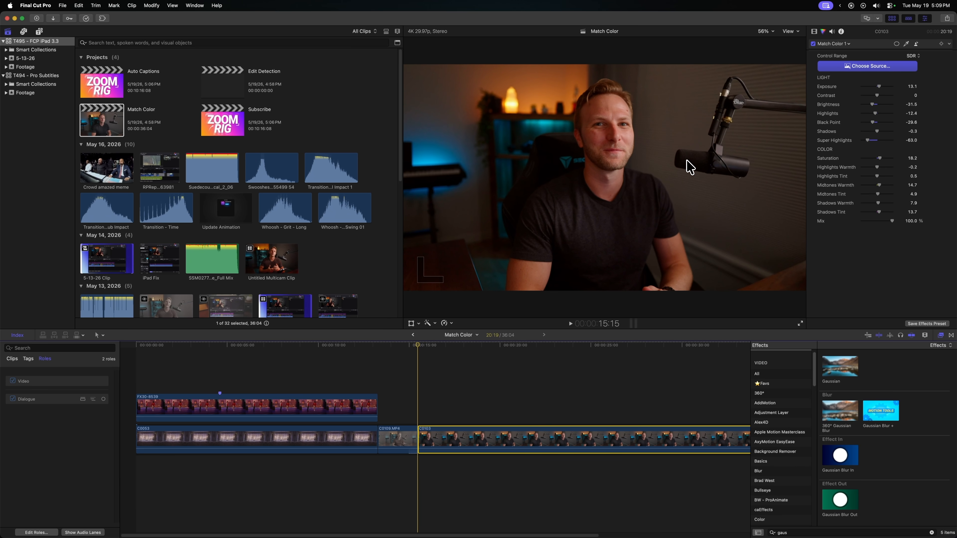
pyautogui.press('Left')
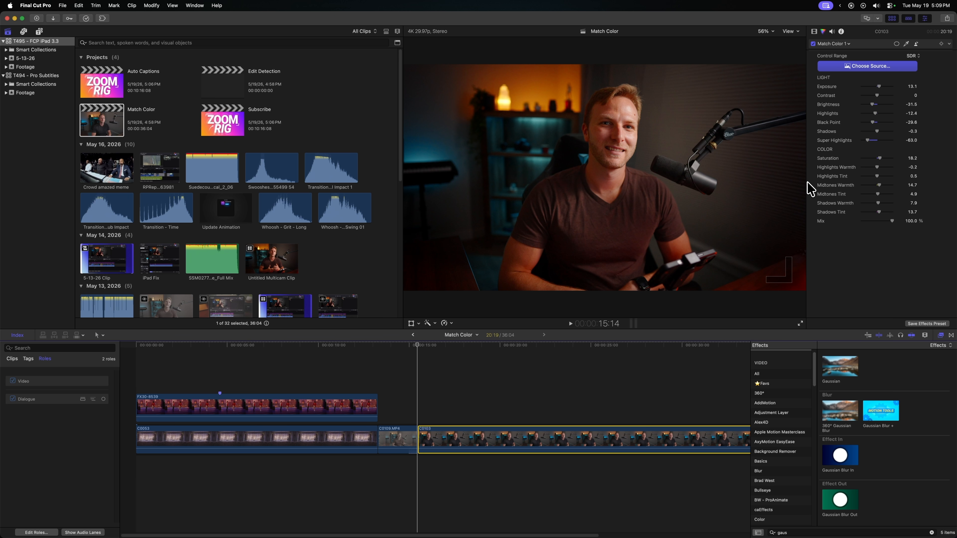
pyautogui.press('Right')
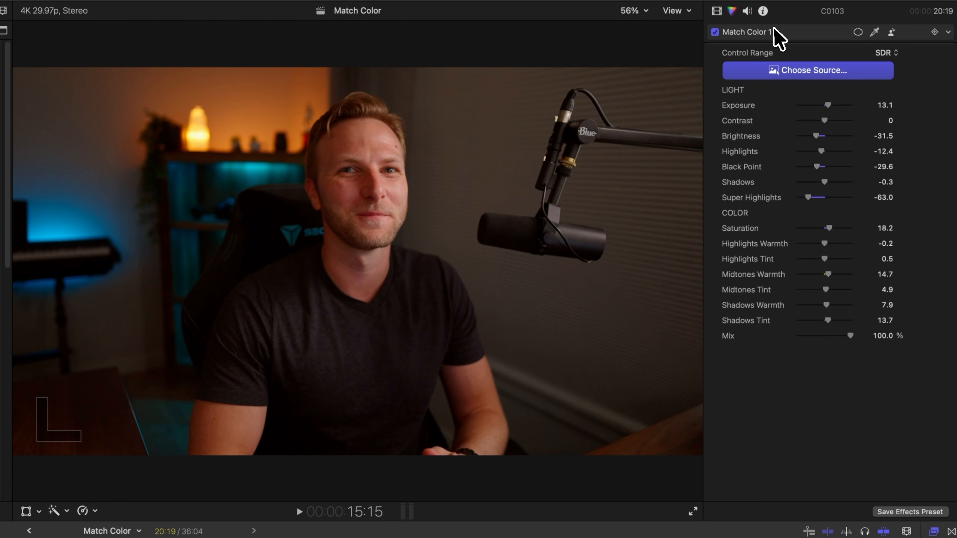
# Switch to the Color Wheels correction, add a shape mask, and set it to affect the outside.
pyautogui.click(769, 32)
pyautogui.click(793, 151)
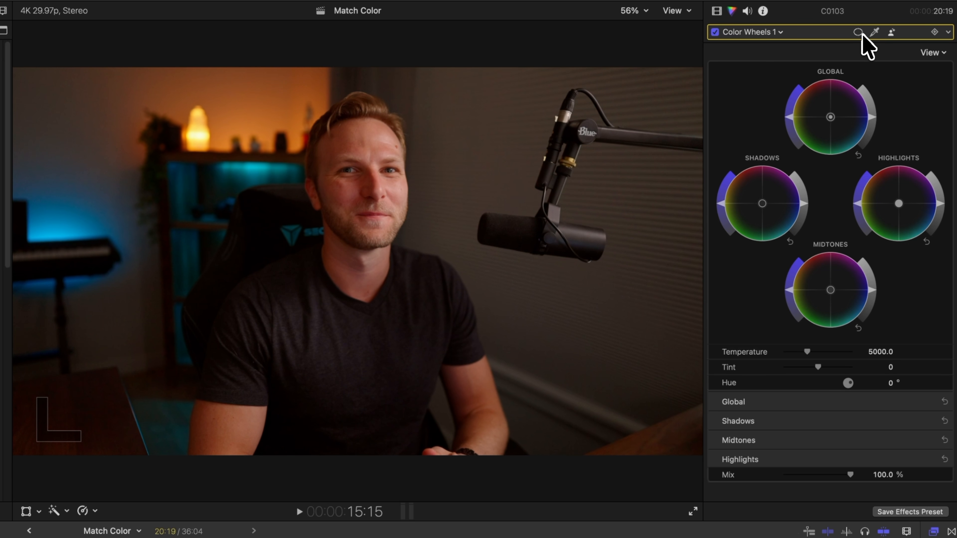
pyautogui.click(858, 32)
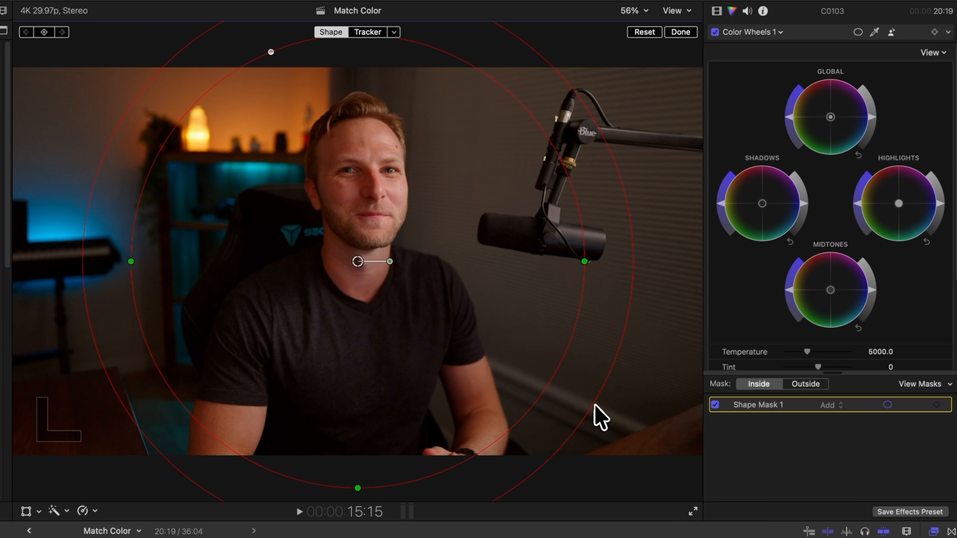
pyautogui.click(806, 384)
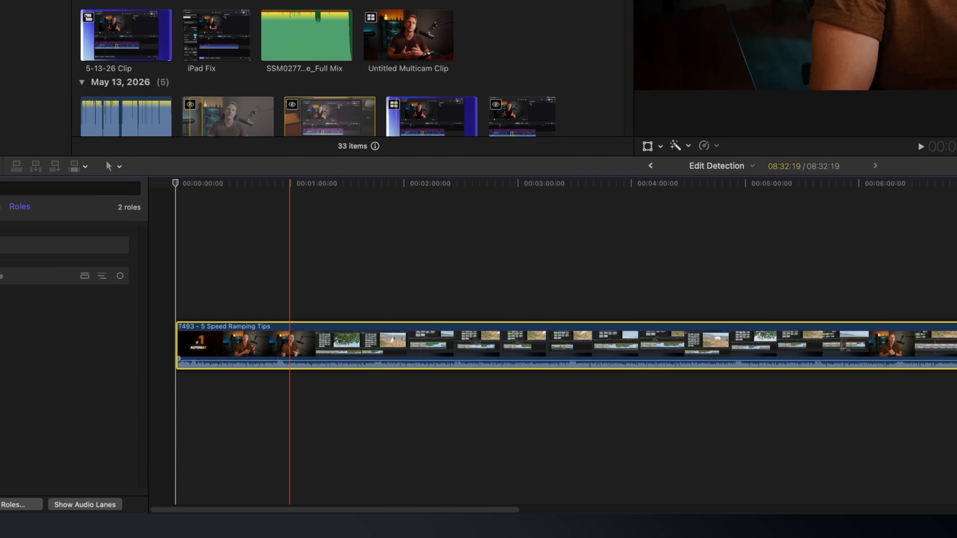
# Run Detect Edits on the Speed Ramping Tips clip in the Edit Detection project and select all resulting clips.
pyautogui.rightClick(291, 337)
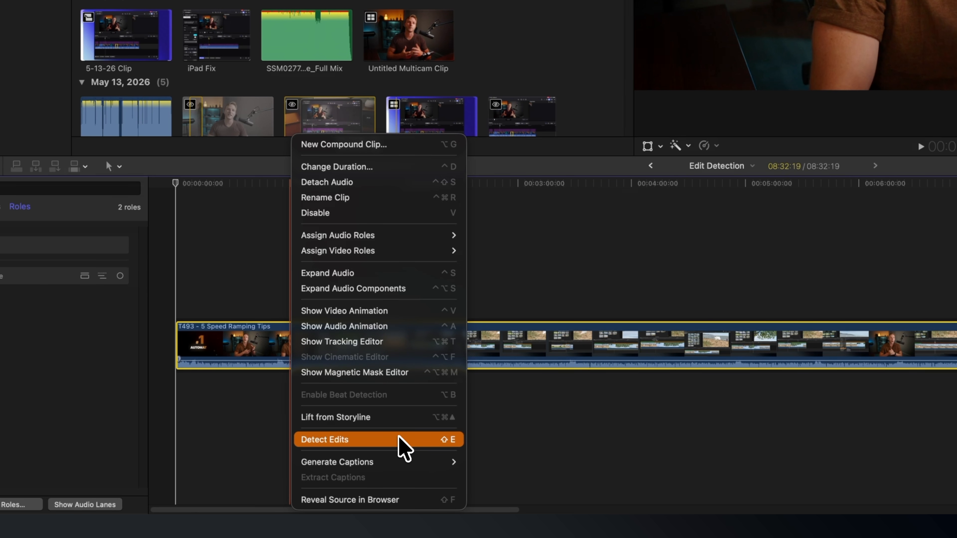
pyautogui.hotkey('shift', 'e')
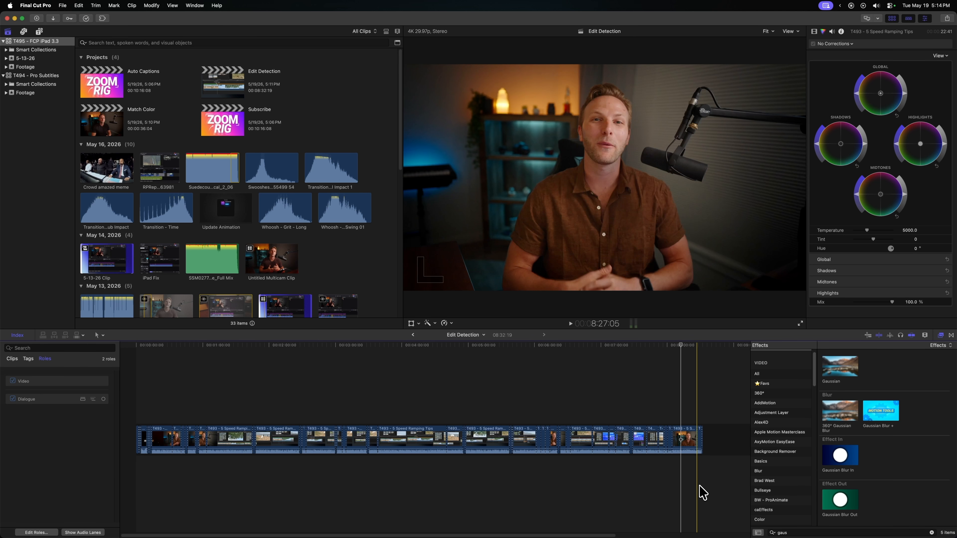
pyautogui.moveTo(702, 492); pyautogui.dragTo(89, 363)
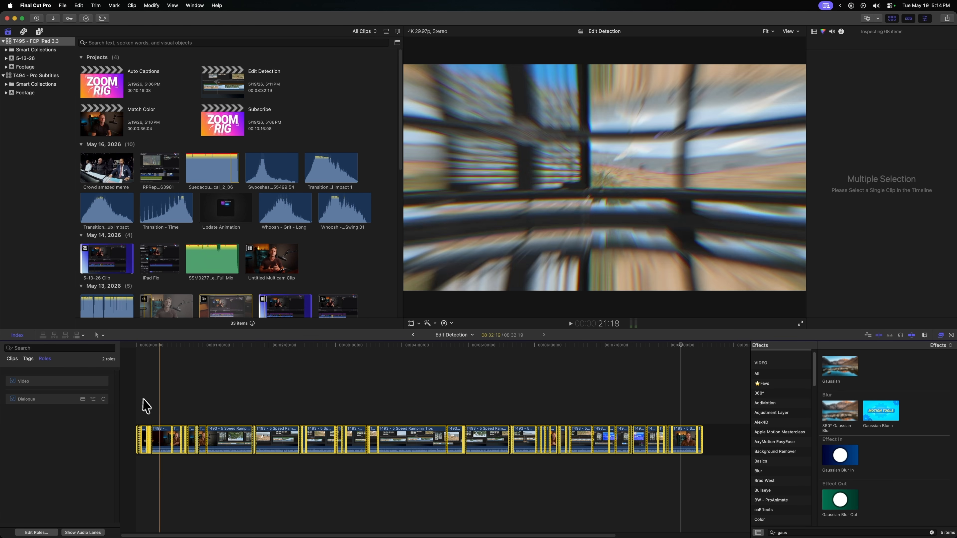